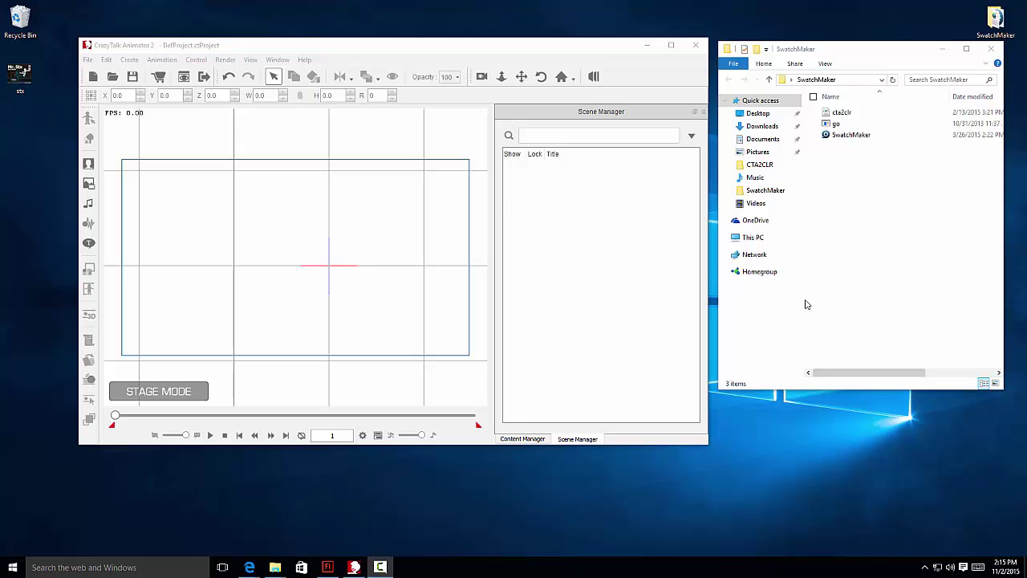
# Launch SwatchMaker.exe from the SwatchMaker folder in File Explorer
pyautogui.click(830, 252)
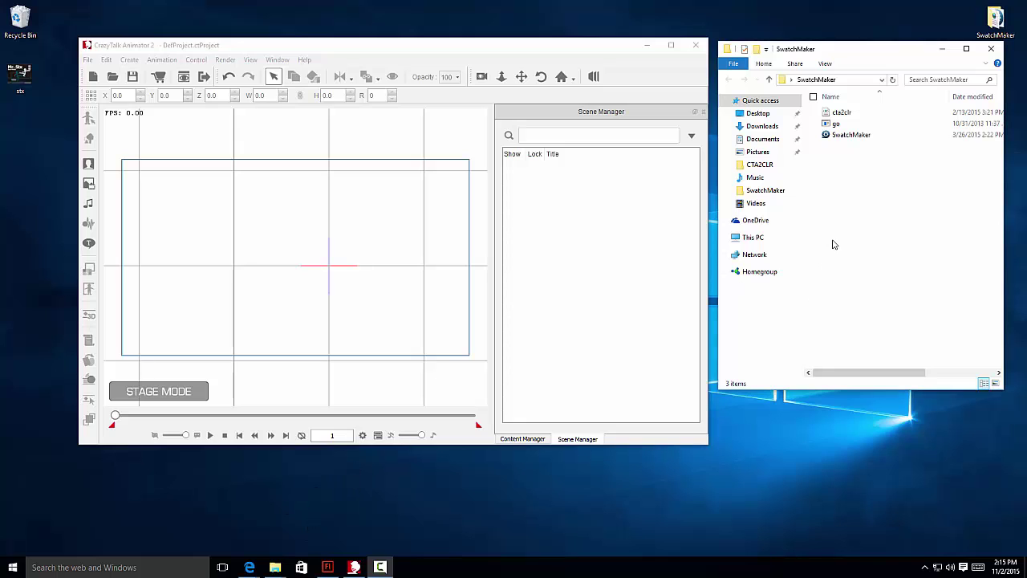
pyautogui.doubleClick(829, 136)
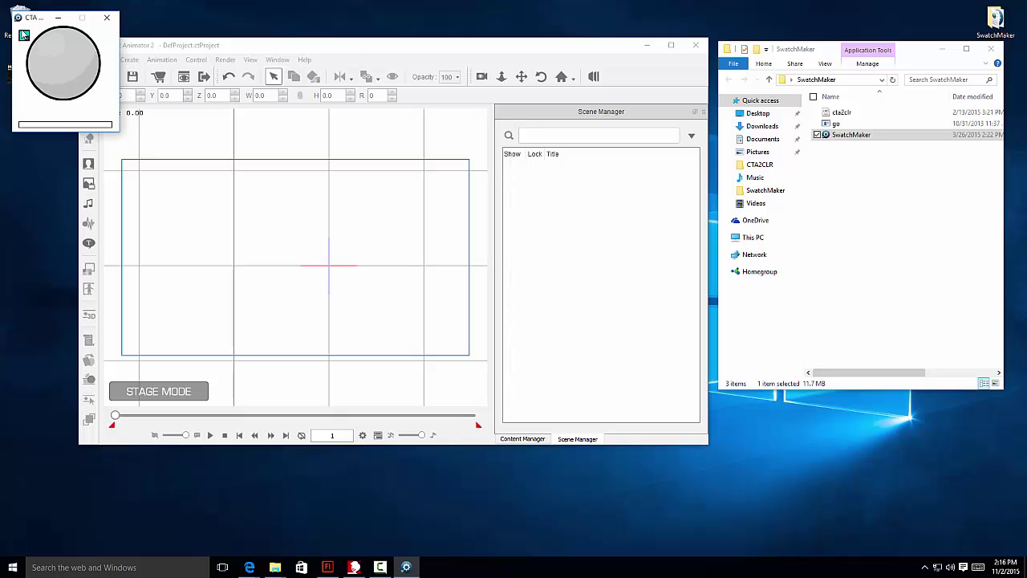
# Position the SwatchMaker window over CrazyTalk Animator's Scene Manager panel
pyautogui.moveTo(38, 24); pyautogui.dragTo(850, 183)
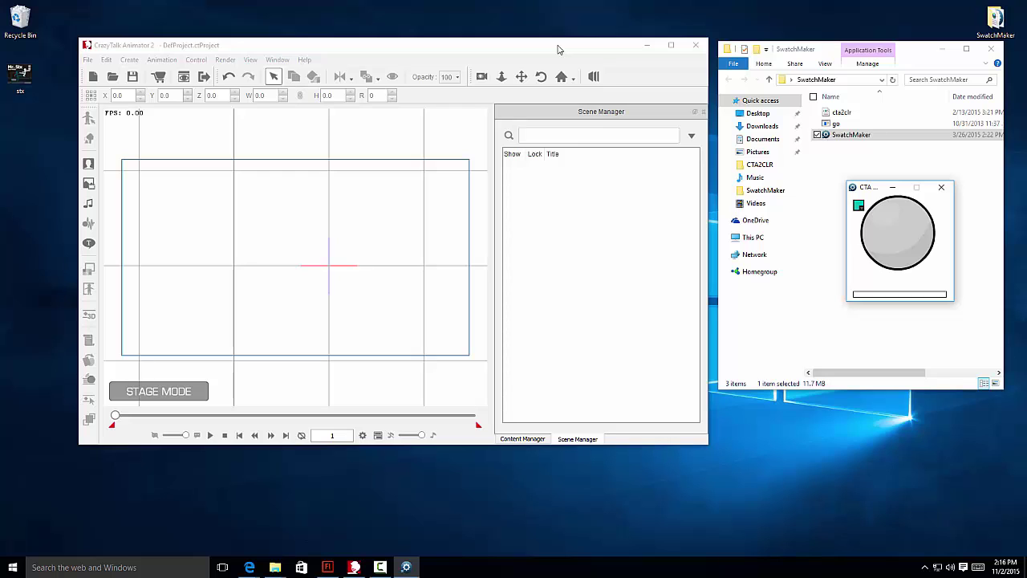
pyautogui.moveTo(852, 187); pyautogui.dragTo(846, 156)
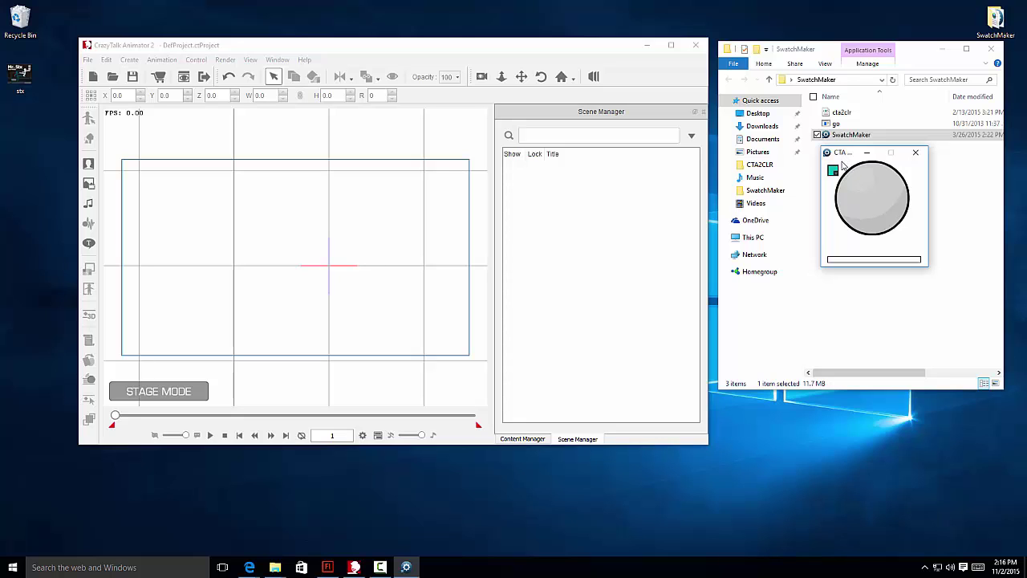
# Pick magenta #CD00AB in SwatchMaker's colour picker and generate the CRL_CD00AB swatch file
pyautogui.moveTo(842, 157); pyautogui.dragTo(582, 192)
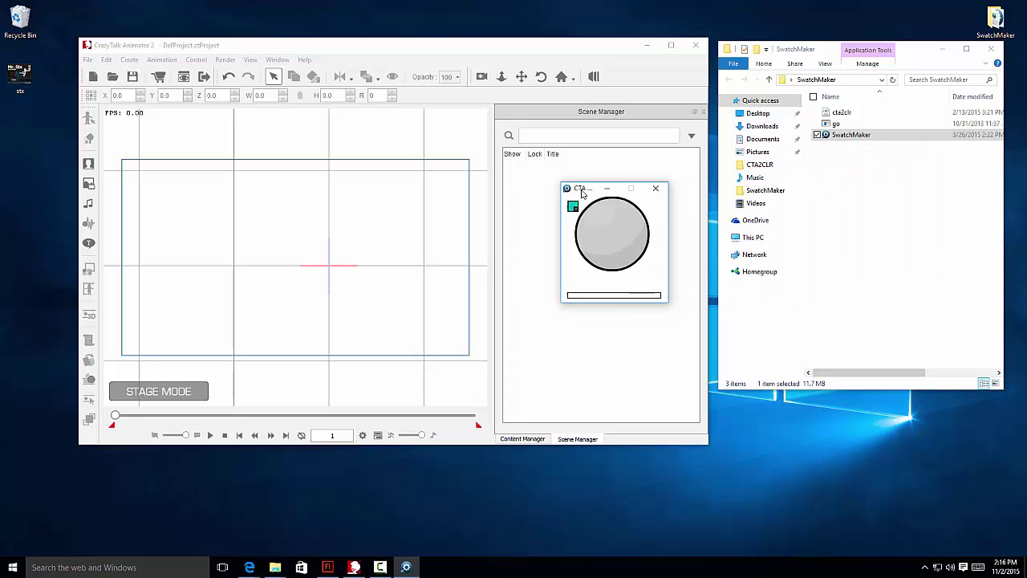
pyautogui.click(574, 209)
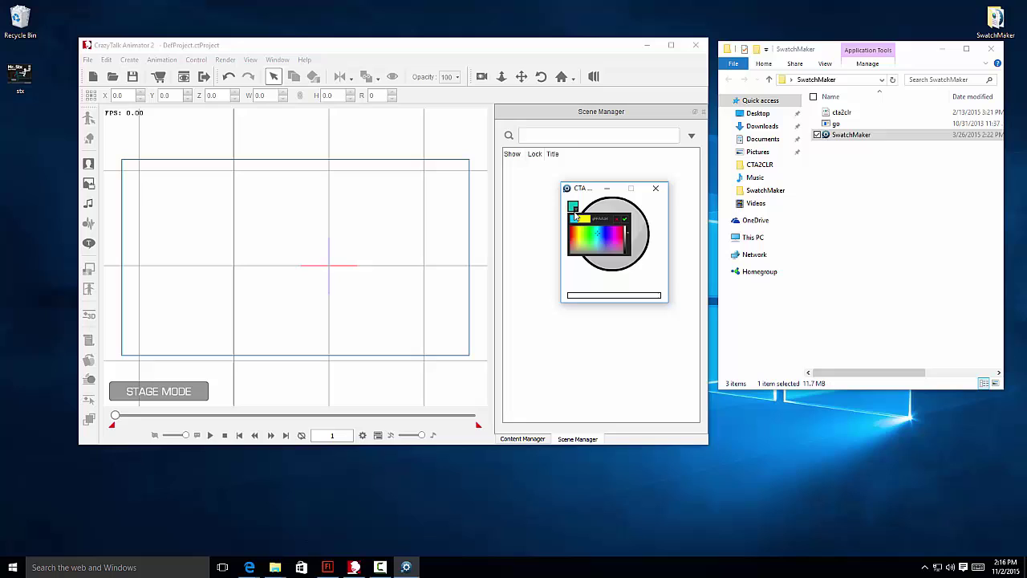
pyautogui.click(604, 252)
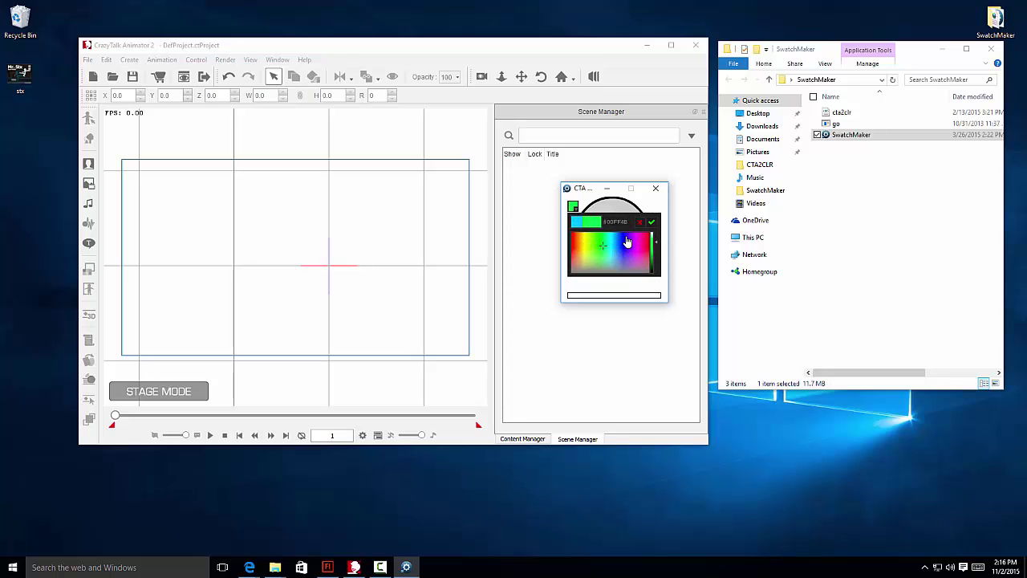
pyautogui.moveTo(624, 243); pyautogui.dragTo(615, 254)
pyautogui.click(622, 246)
pyautogui.click(656, 250)
pyautogui.click(656, 251)
pyautogui.click(641, 254)
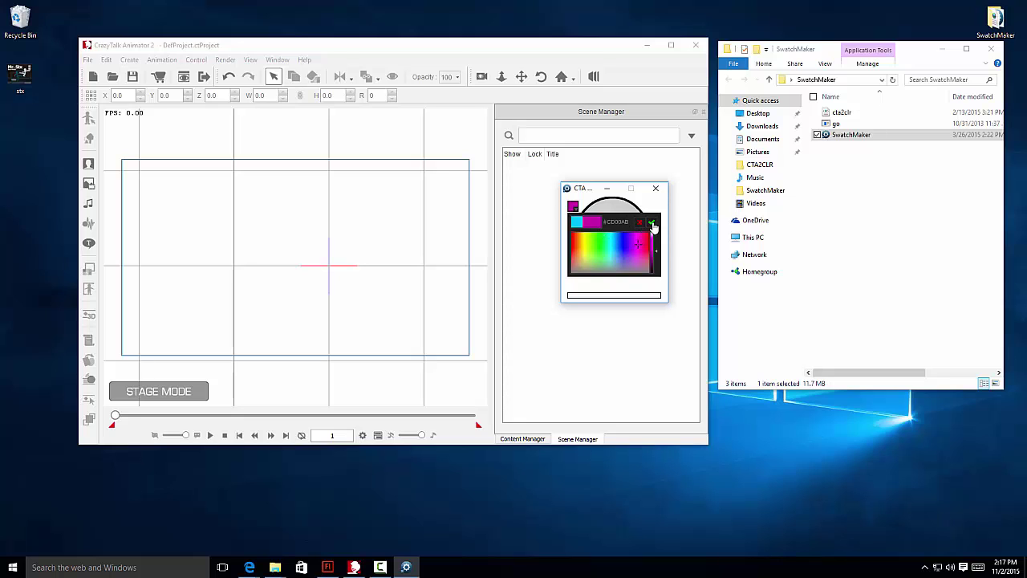
pyautogui.click(653, 225)
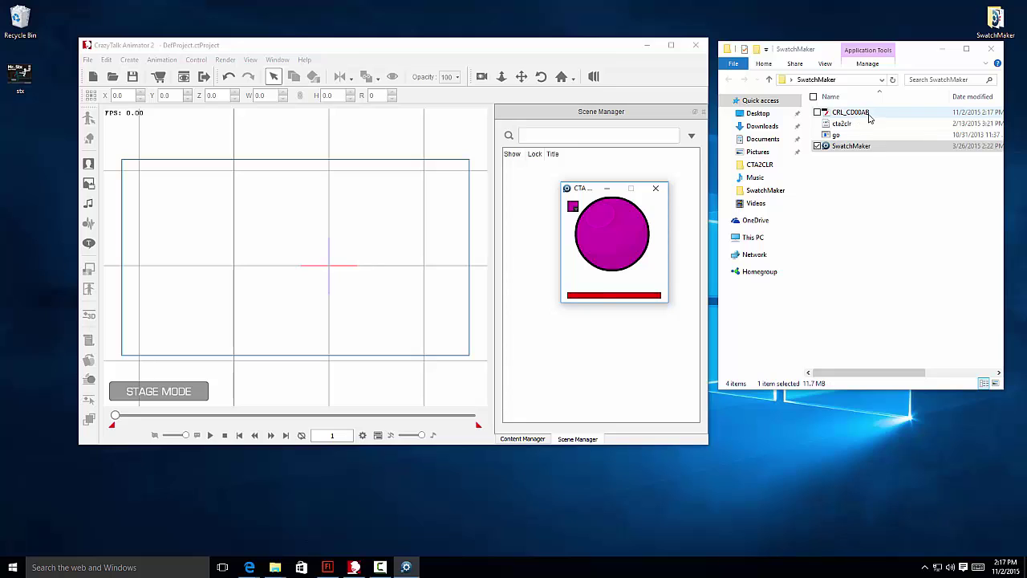
# Preview CRL_CD00AB, then drag it from File Explorer onto the CrazyTalk stage as a prop
pyautogui.doubleClick(829, 115)
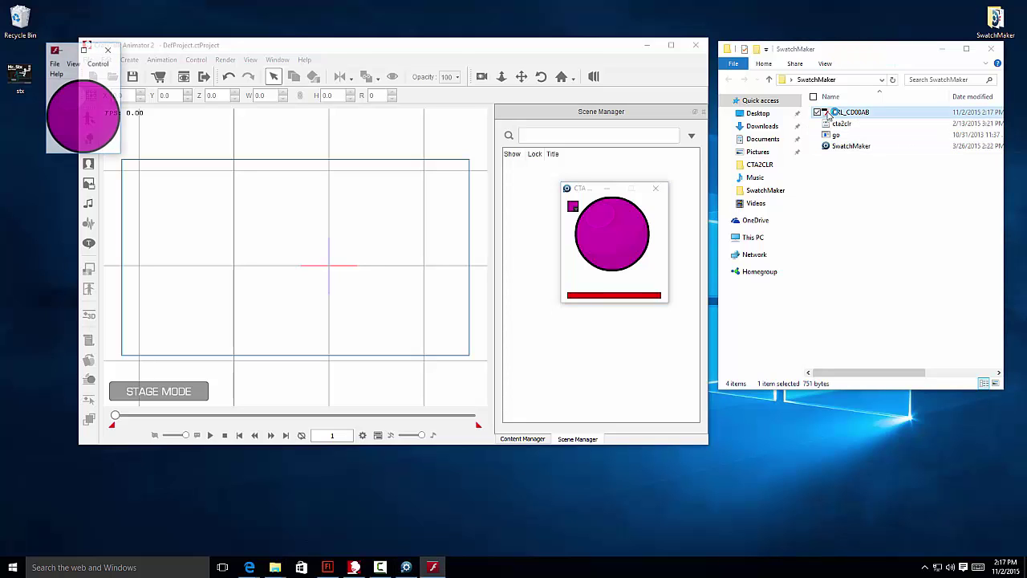
pyautogui.click(108, 50)
pyautogui.moveTo(600, 197); pyautogui.dragTo(915, 431)
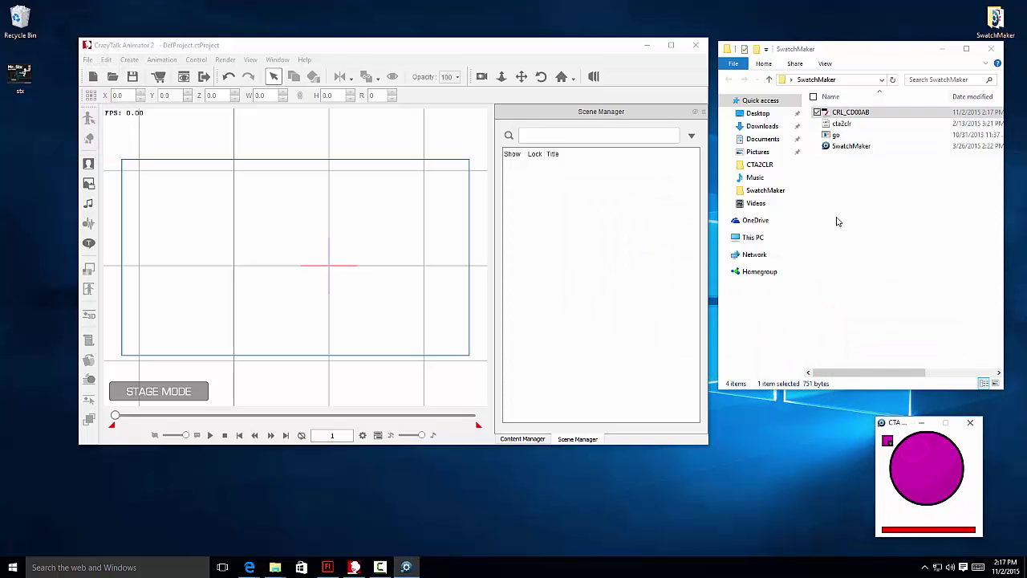
pyautogui.moveTo(846, 113); pyautogui.dragTo(388, 222)
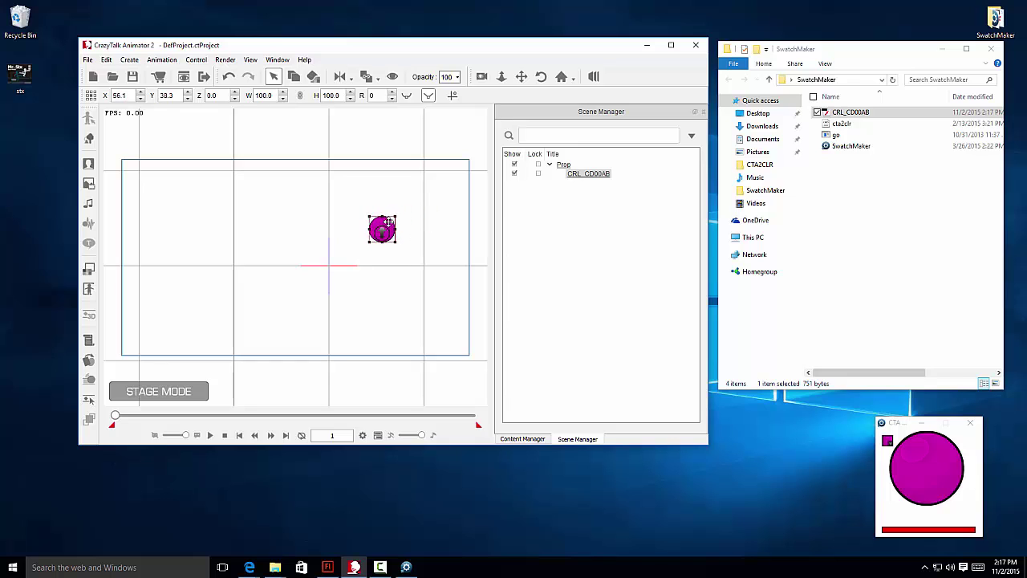
# Open the magenta swatch prop in Composer and switch it to a custom render style
pyautogui.click(86, 141)
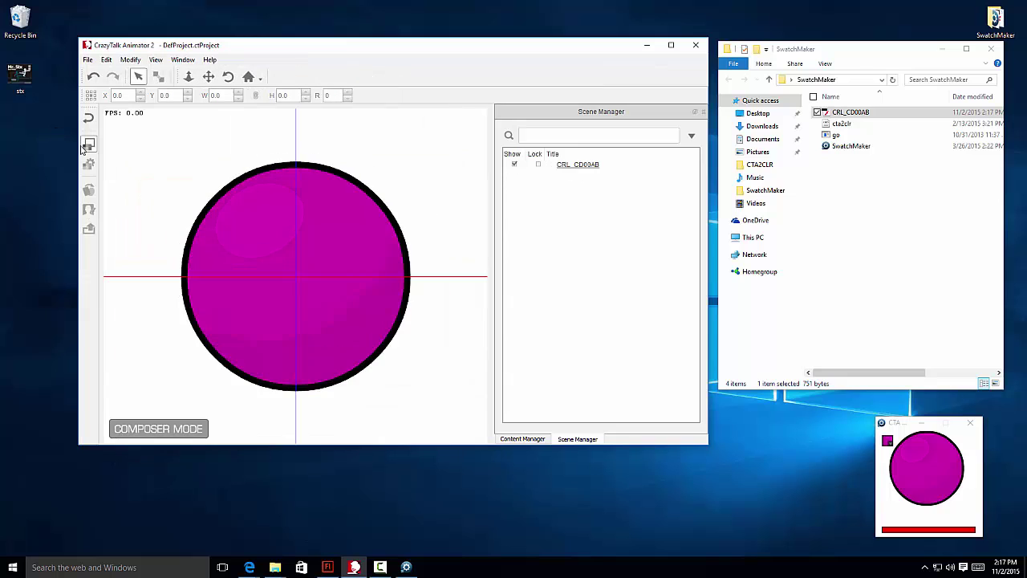
pyautogui.click(209, 240)
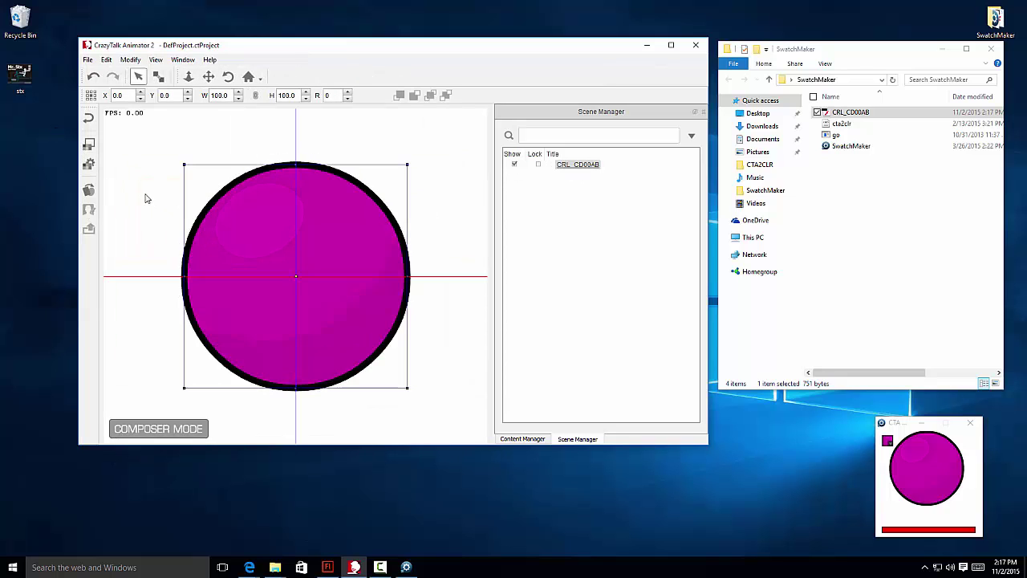
pyautogui.click(88, 165)
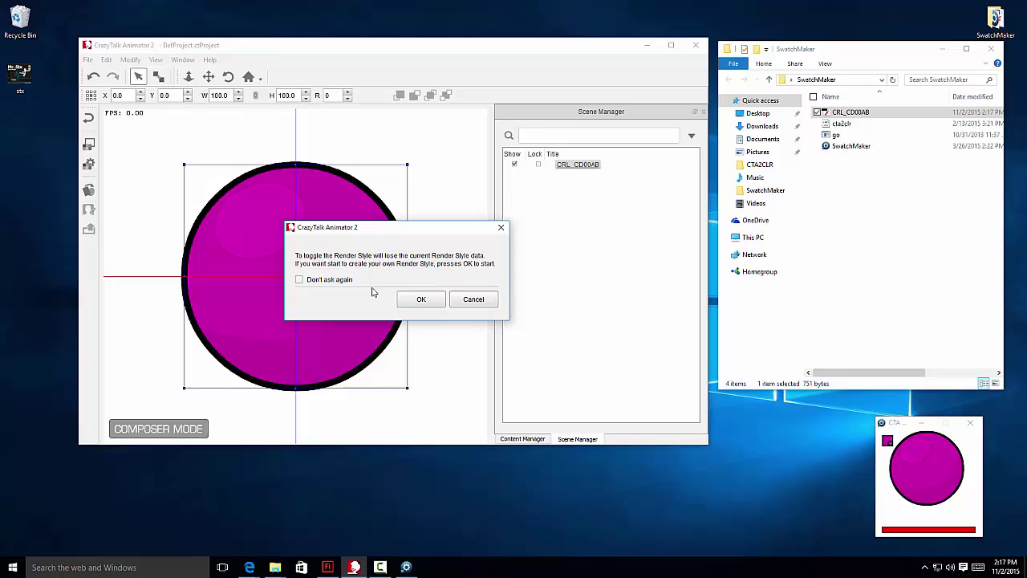
pyautogui.click(420, 299)
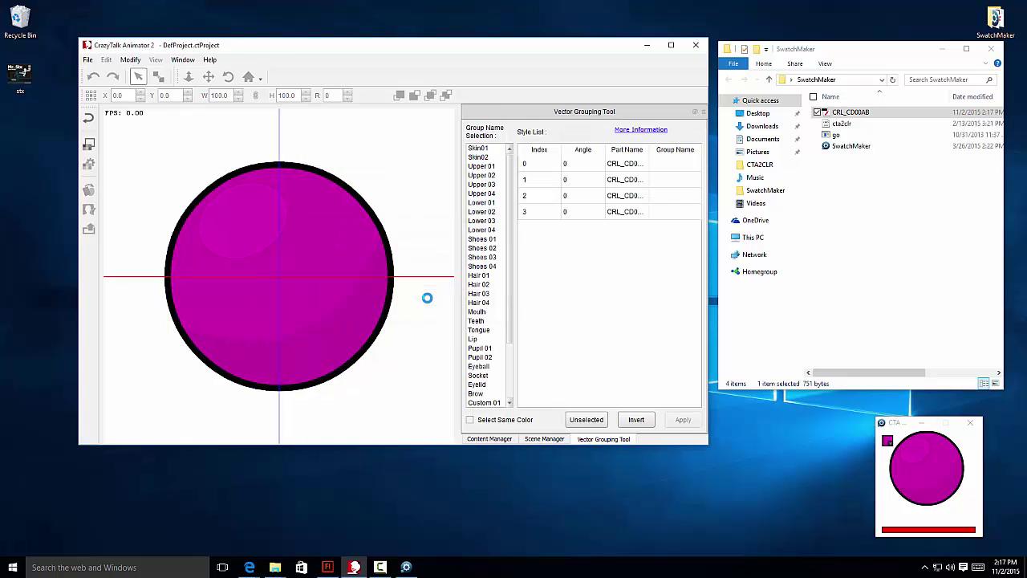
# Check the Style List rows and select row 0, the circle's fill part
pyautogui.click(592, 165)
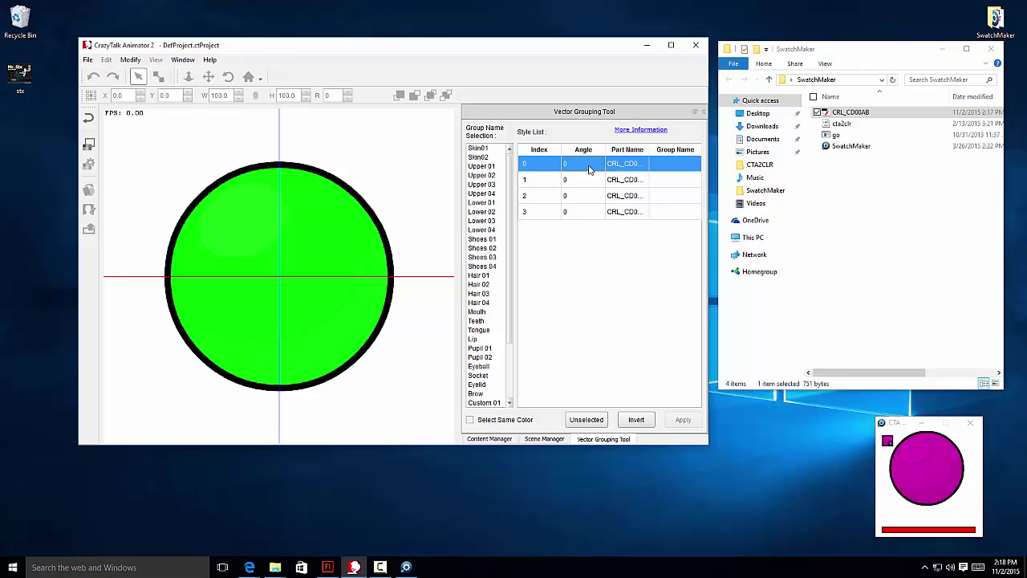
pyautogui.click(578, 180)
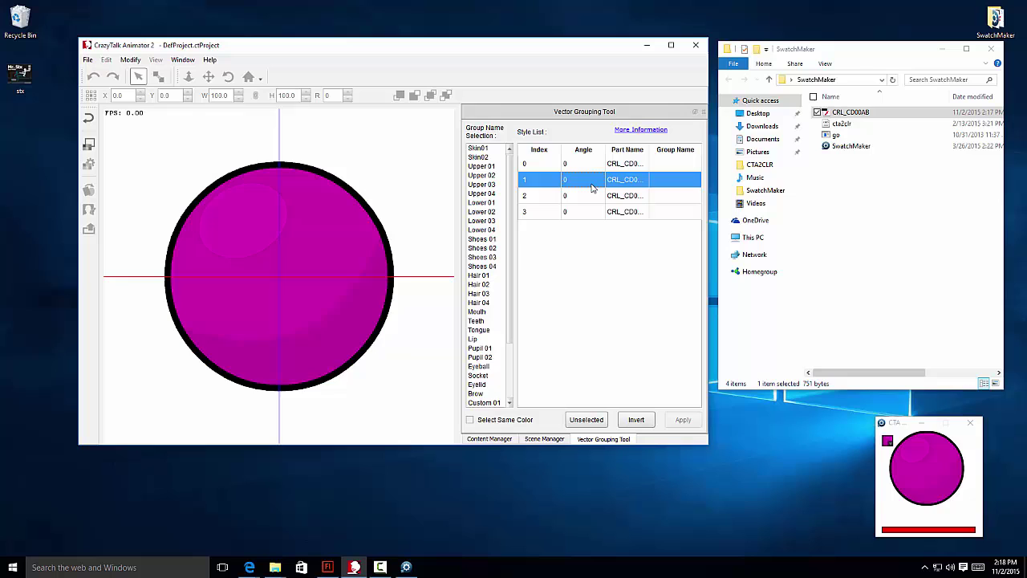
pyautogui.click(589, 199)
pyautogui.click(591, 213)
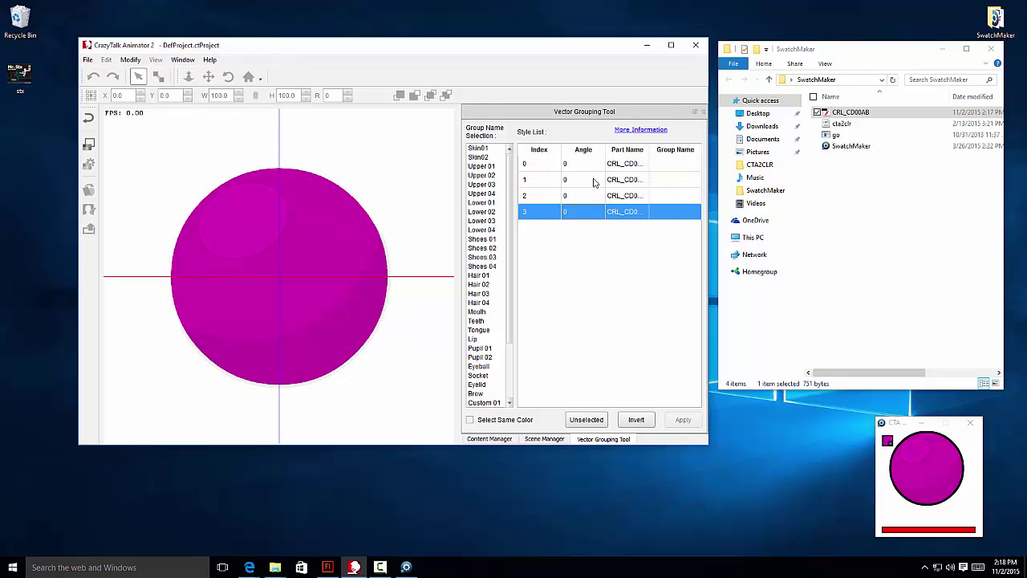
pyautogui.click(584, 254)
pyautogui.click(583, 164)
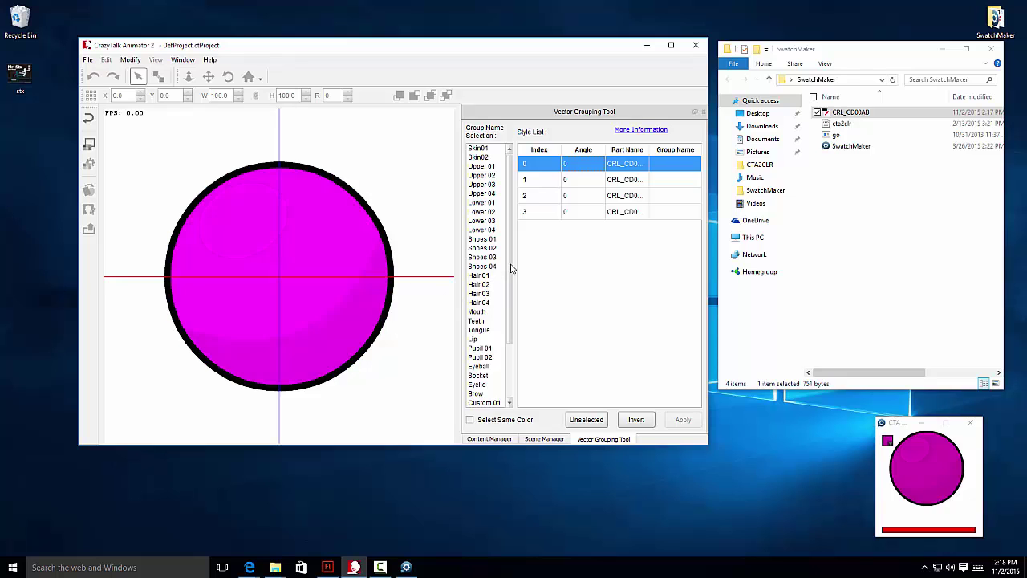
# Assign the fill part to the Skin01 group and return to the stage
pyautogui.click(490, 150)
pyautogui.scroll(-3, 510, 165)
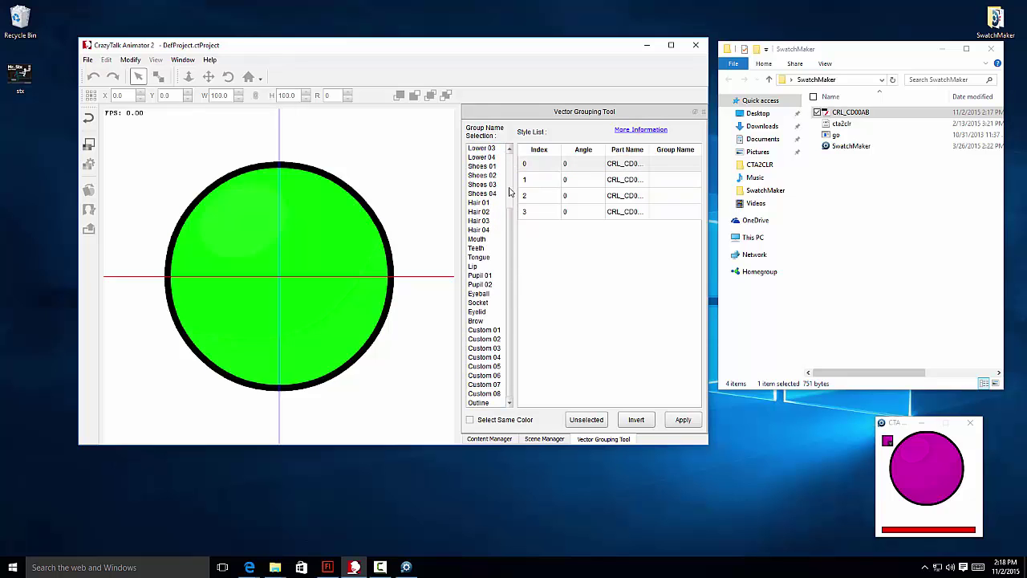
pyautogui.scroll(3, 508, 232)
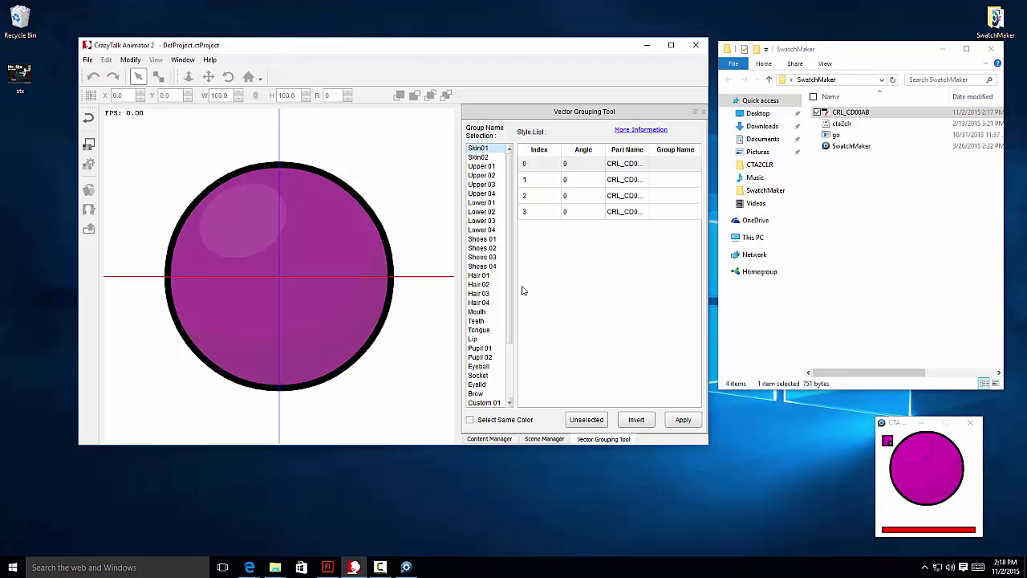
pyautogui.click(683, 420)
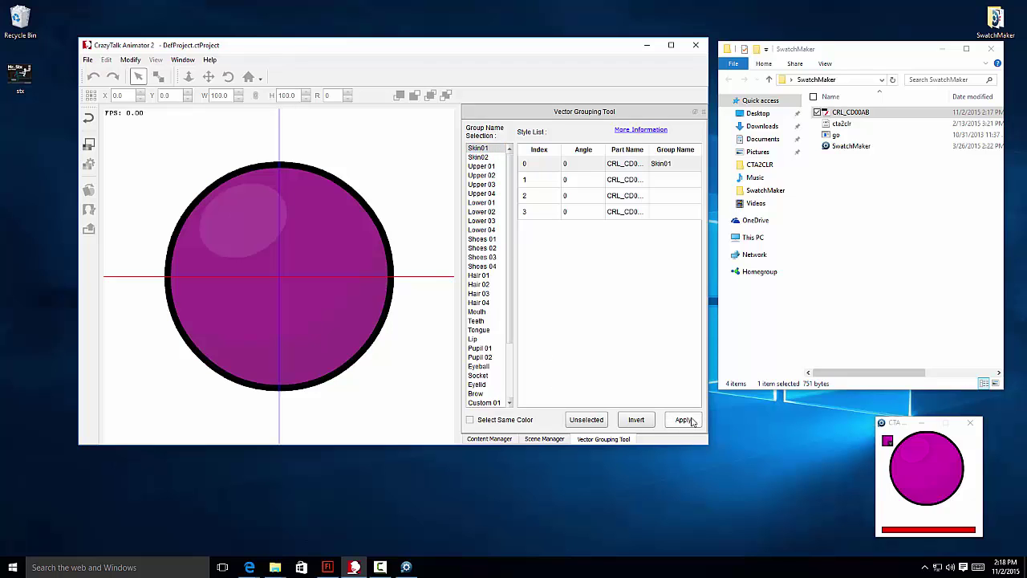
pyautogui.click(89, 117)
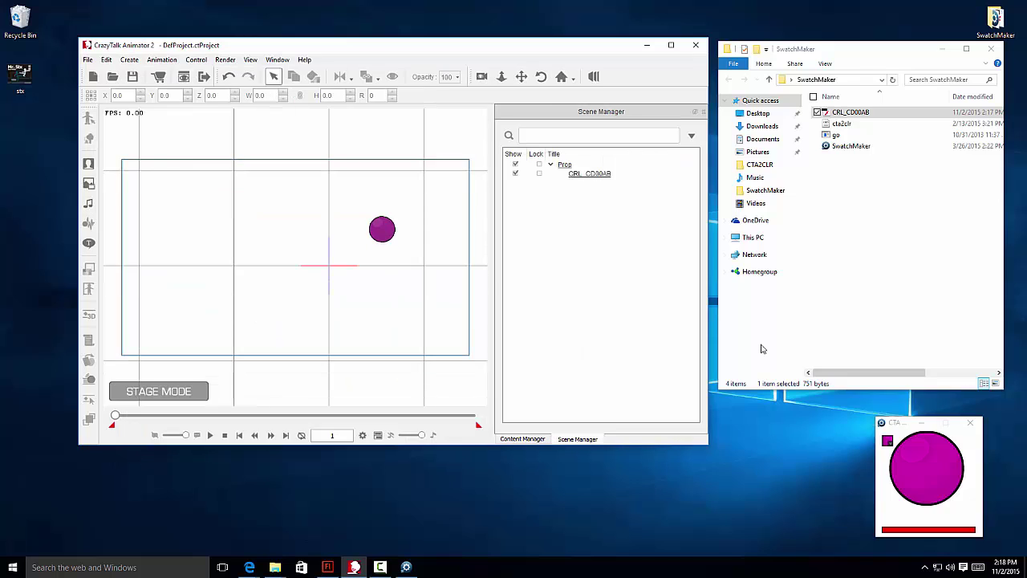
# Hide SwatchMaker and add the Dummy template character to the left of the stage
pyautogui.click(922, 423)
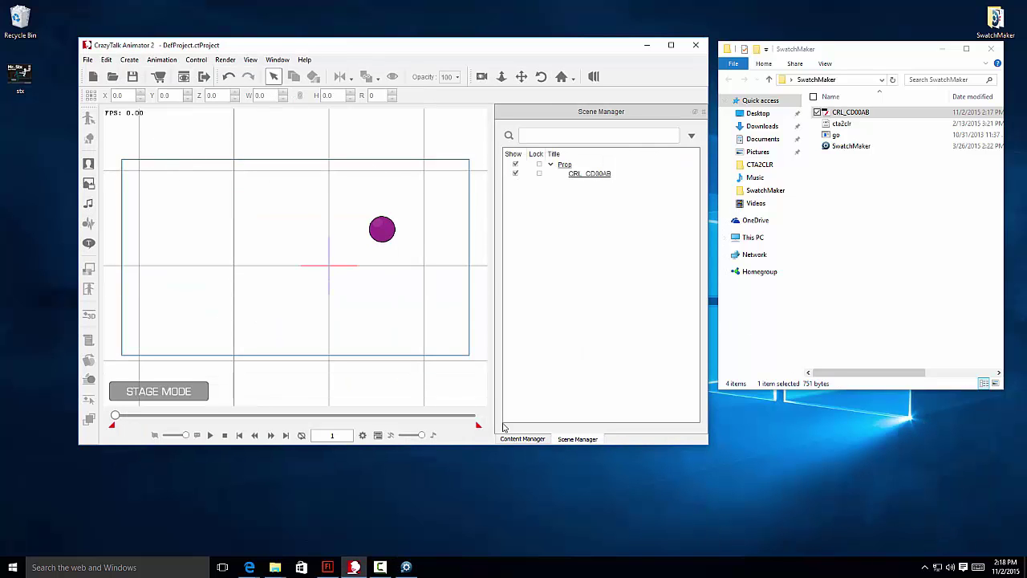
pyautogui.click(526, 439)
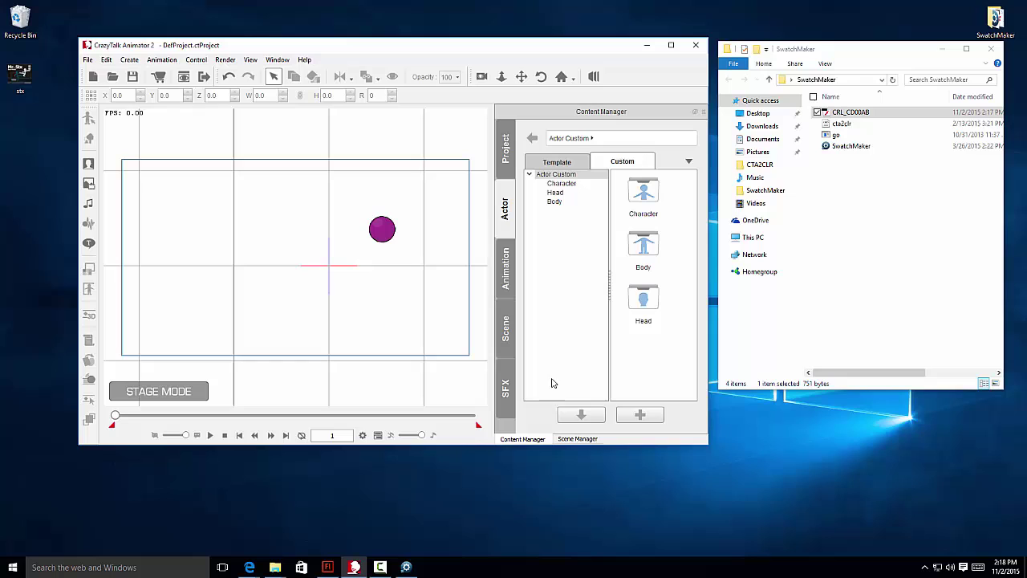
pyautogui.click(560, 184)
pyautogui.click(508, 167)
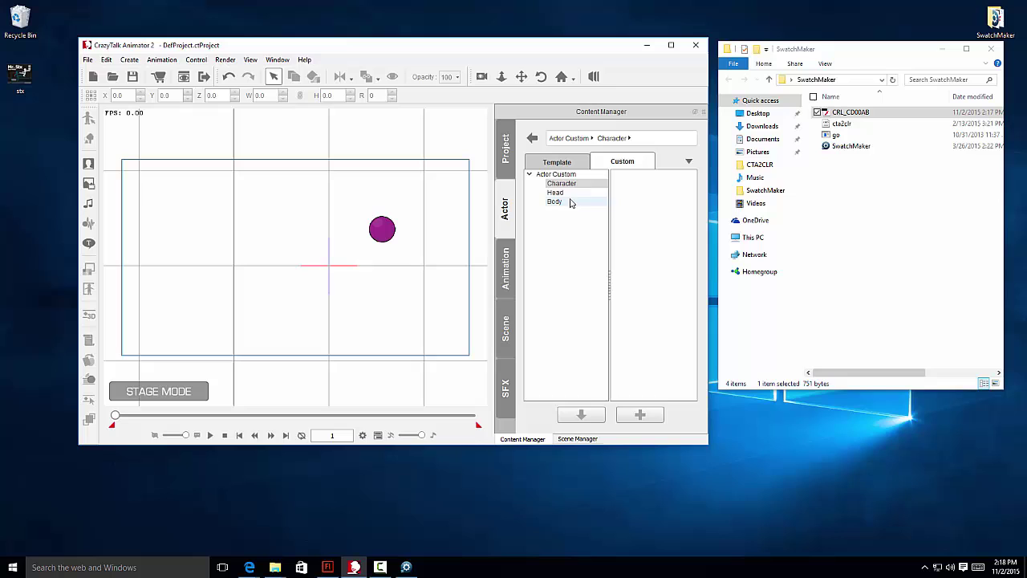
pyautogui.click(557, 162)
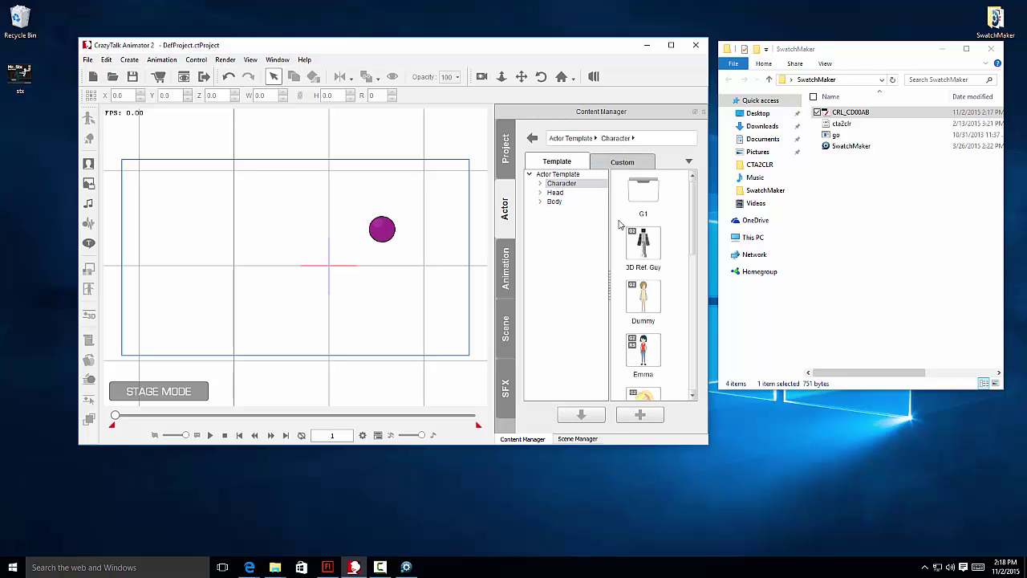
pyautogui.moveTo(639, 304); pyautogui.dragTo(261, 258)
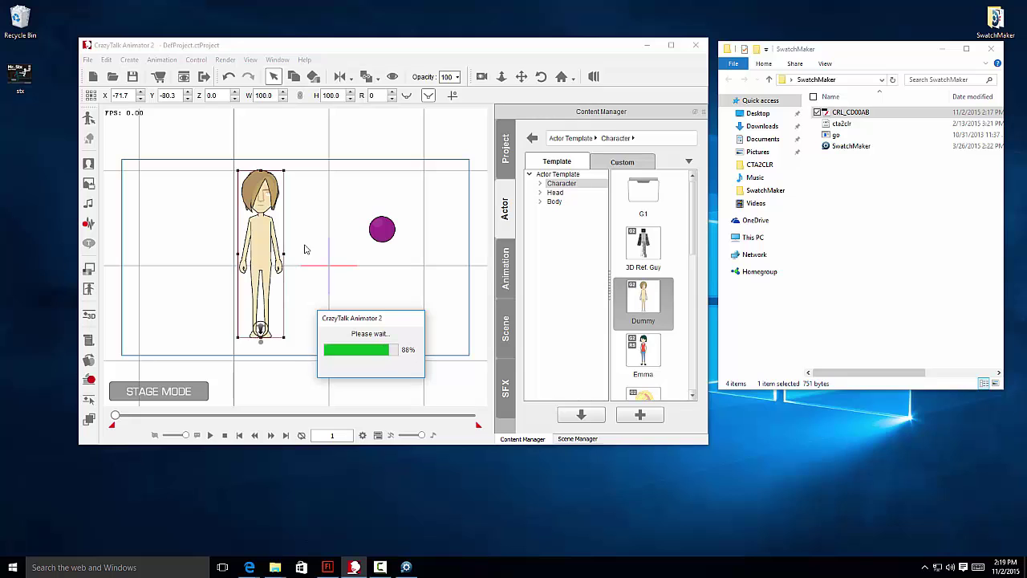
# Select the purple swatch prop, apply its render style, and nudge it slightly up-left
pyautogui.click(389, 233)
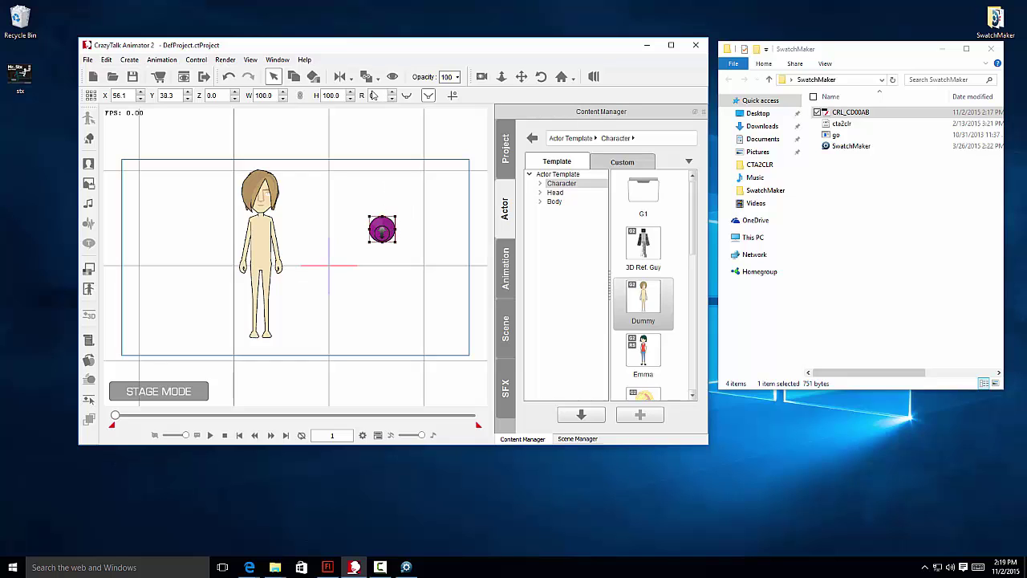
pyautogui.click(314, 76)
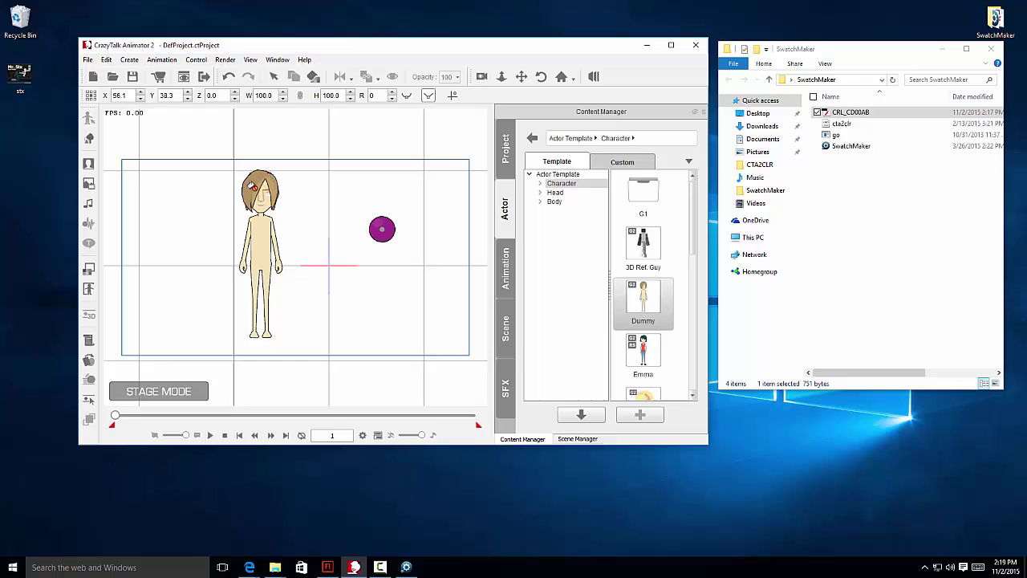
pyautogui.click(274, 76)
pyautogui.click(382, 229)
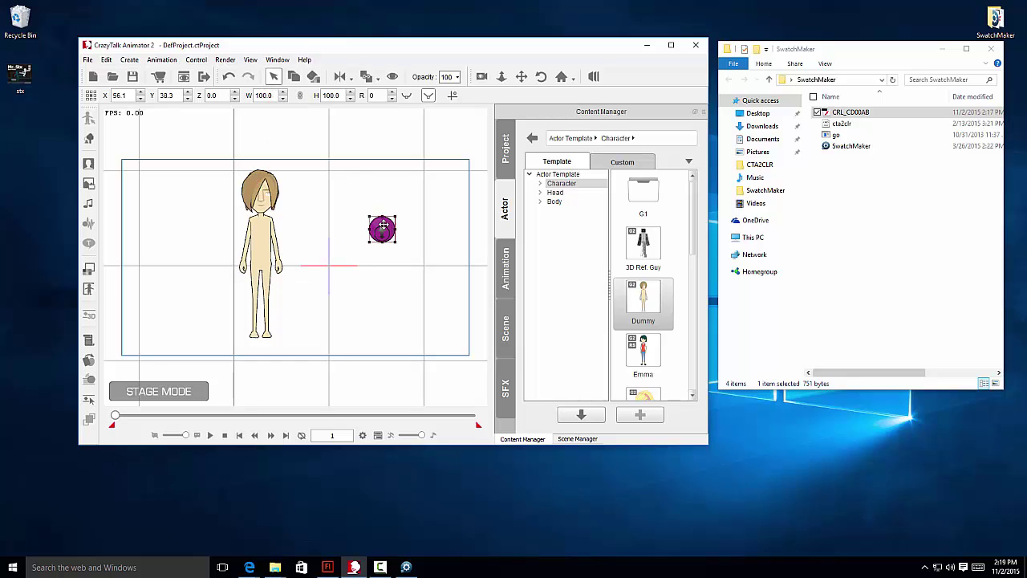
pyautogui.moveTo(382, 229); pyautogui.dragTo(375, 207)
# Delete the dummy and drag Saul from Actor Template onto the stage
pyautogui.click(269, 241)
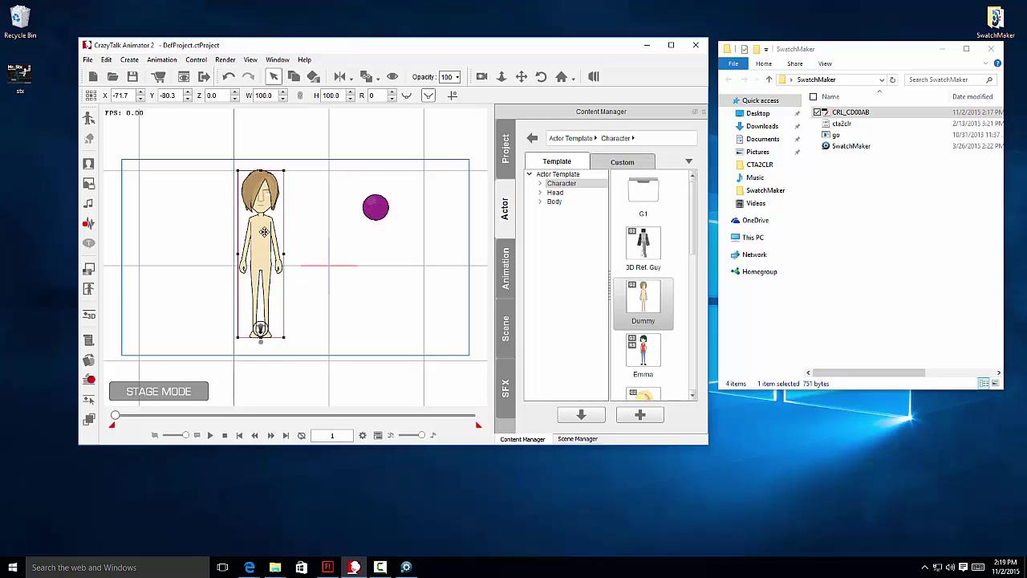
pyautogui.moveTo(266, 234); pyautogui.dragTo(300, 241)
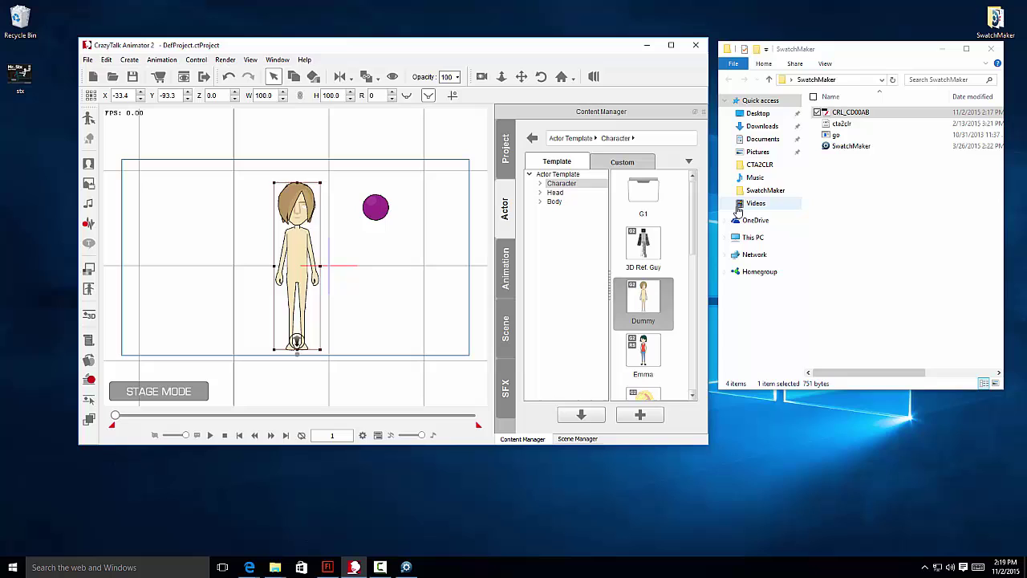
pyautogui.press('Delete')
pyautogui.moveTo(694, 232); pyautogui.dragTo(255, 256)
pyautogui.scroll(1, 683, 343)
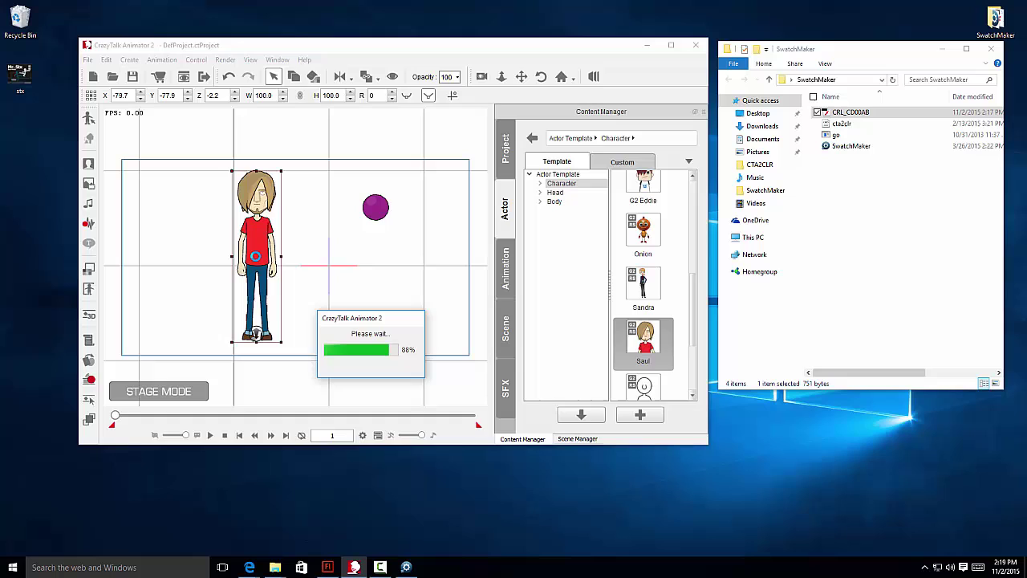
# Apply the purple swatch colour to Saul's skin and relaunch SwatchMaker
pyautogui.click(385, 210)
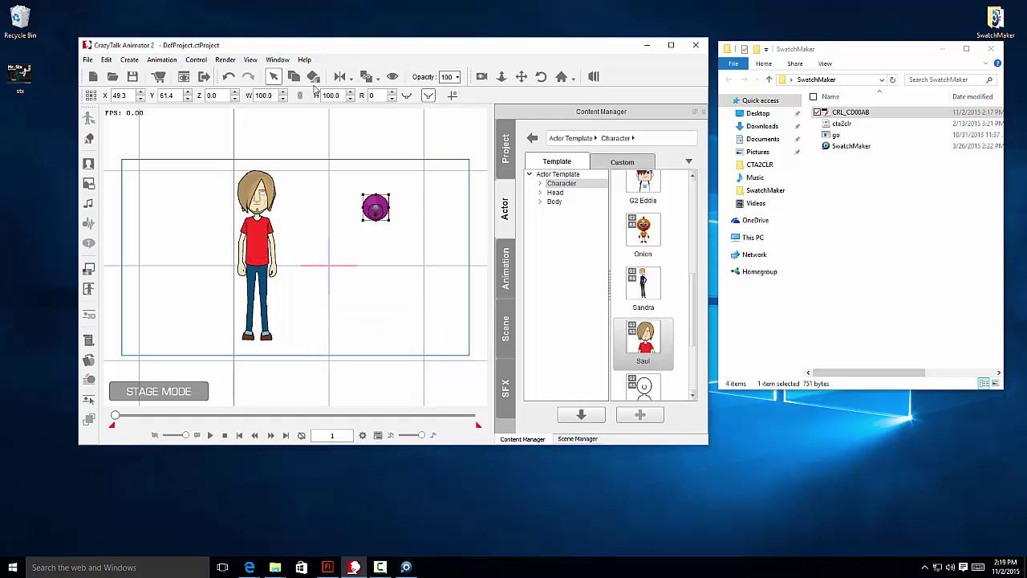
pyautogui.click(258, 187)
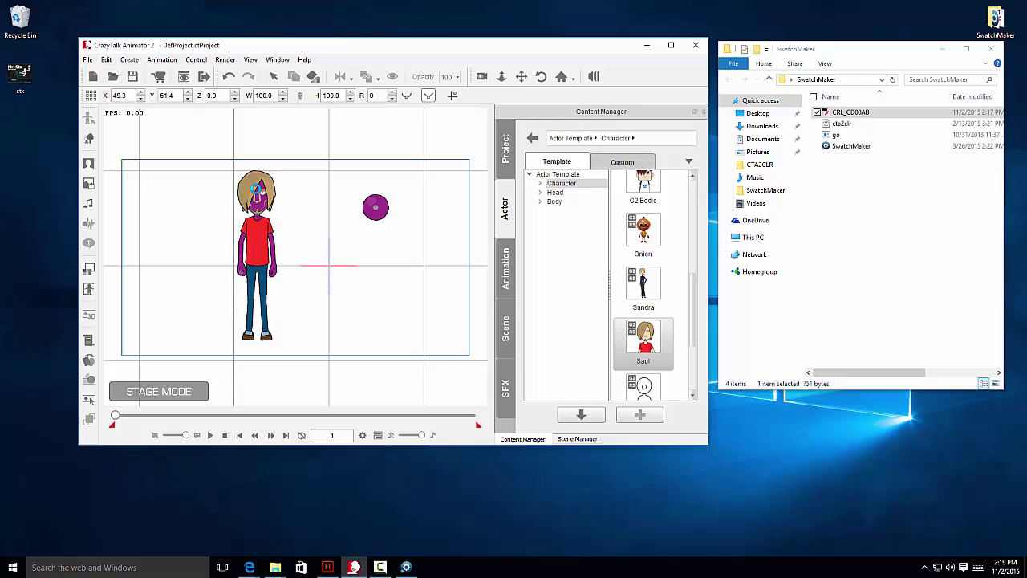
pyautogui.click(382, 353)
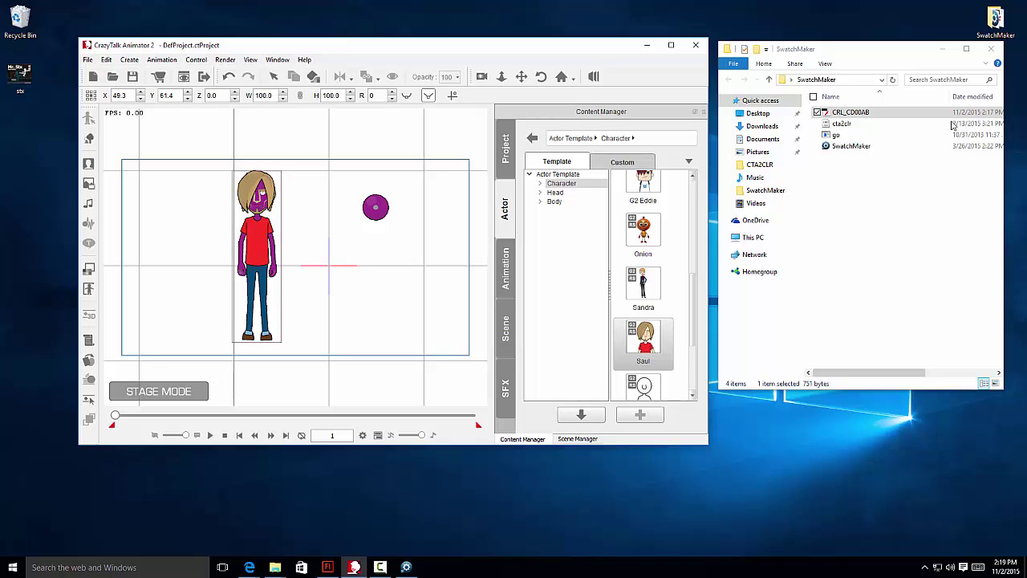
pyautogui.click(827, 147)
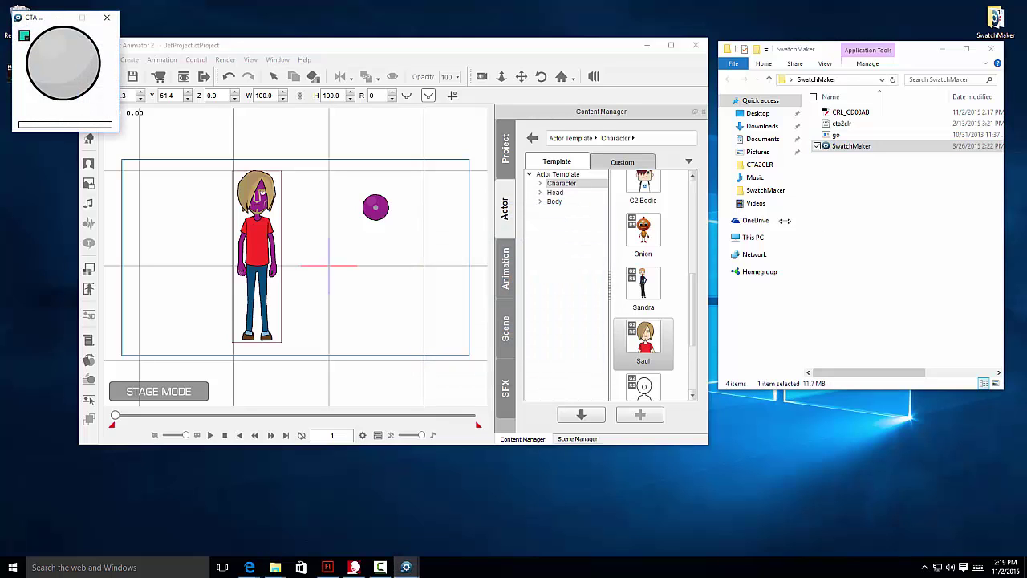
# Create a dark green 00A51D swatch in SwatchMaker
pyautogui.click(20, 37)
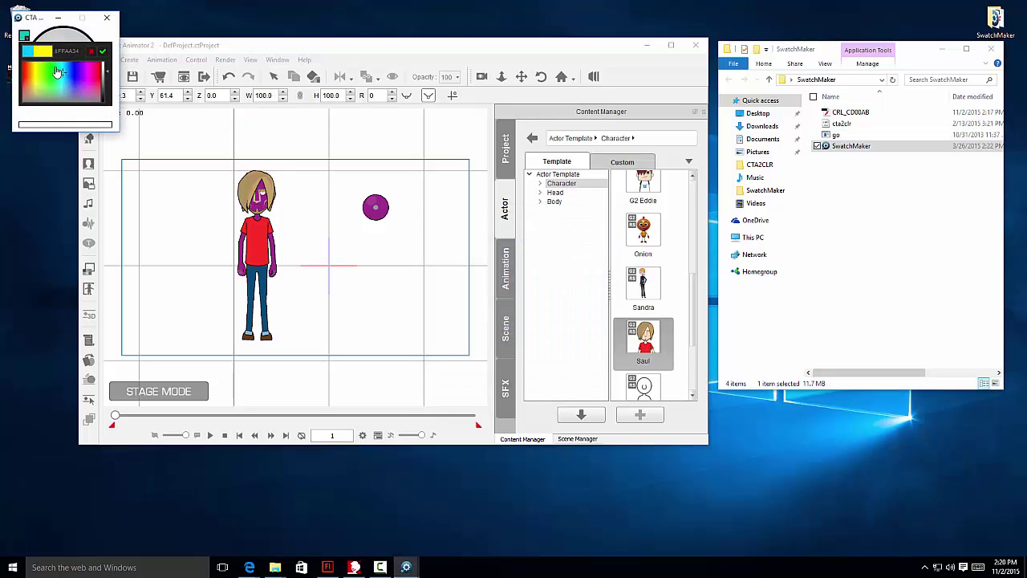
pyautogui.click(53, 71)
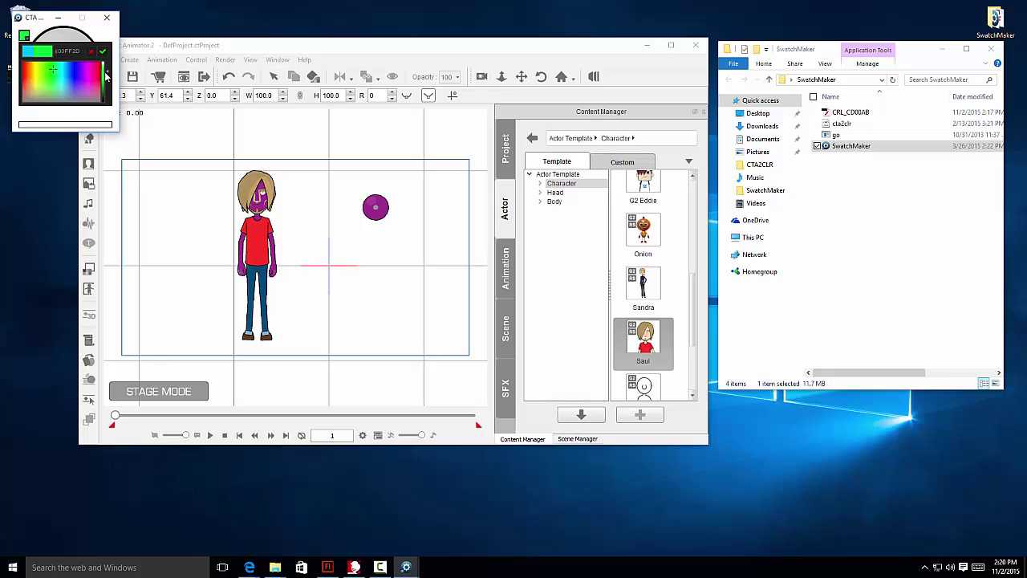
pyautogui.moveTo(108, 78); pyautogui.dragTo(112, 88)
pyautogui.click(102, 54)
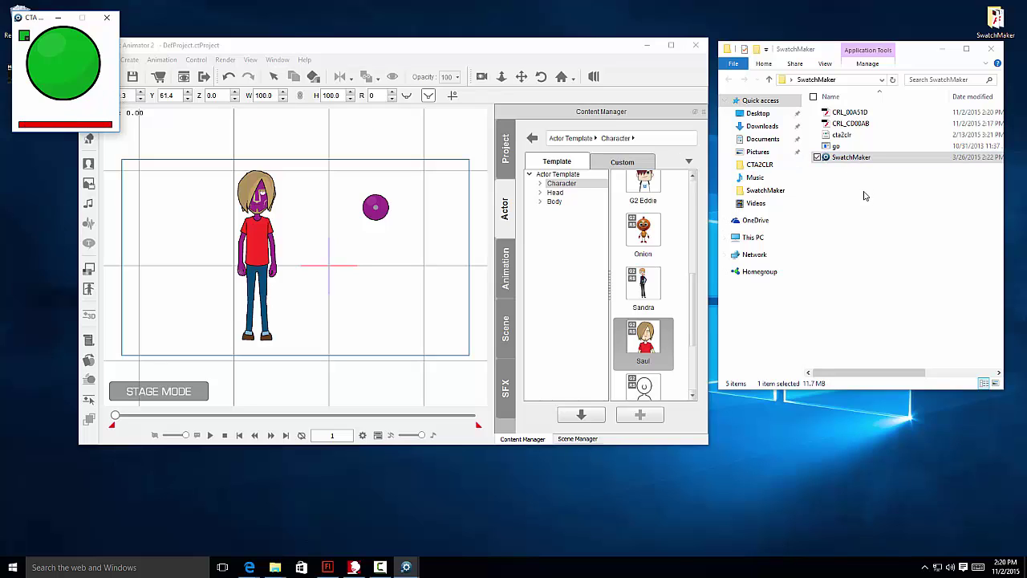
# Preview CRL_00A51D and drag it onto the stage as a green ball prop for editing
pyautogui.click(833, 114)
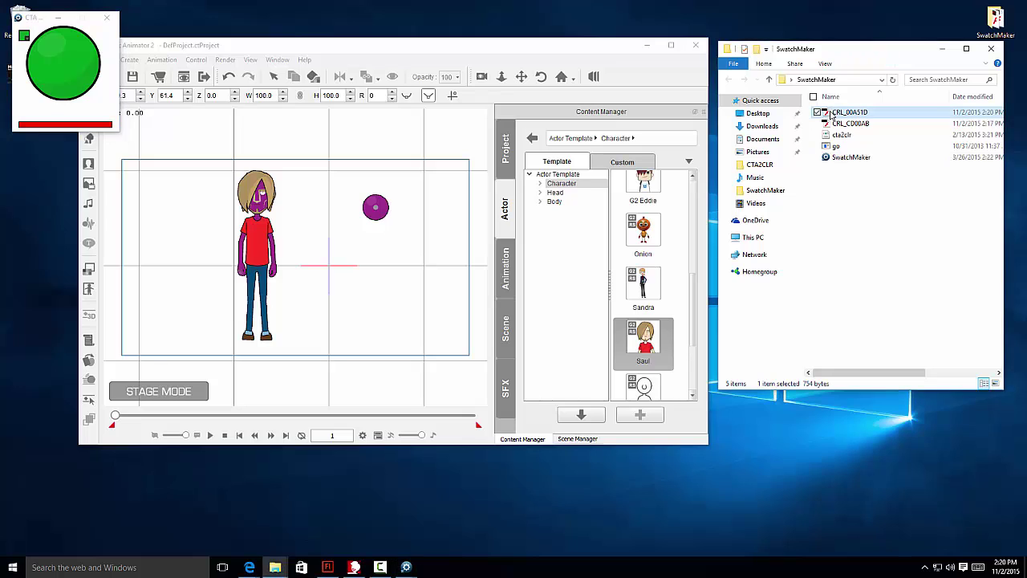
pyautogui.doubleClick(833, 114)
pyautogui.click(163, 106)
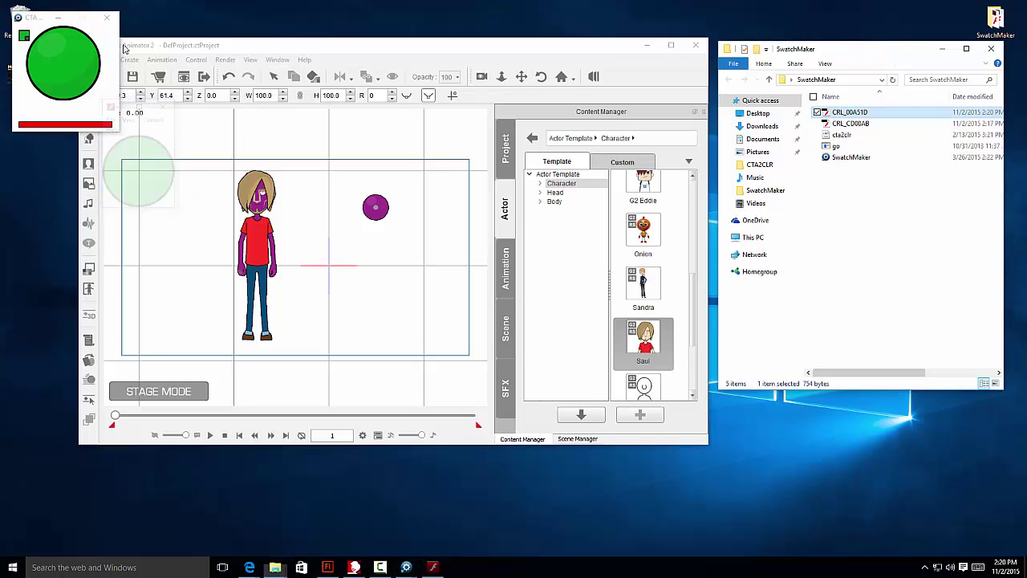
pyautogui.click(107, 17)
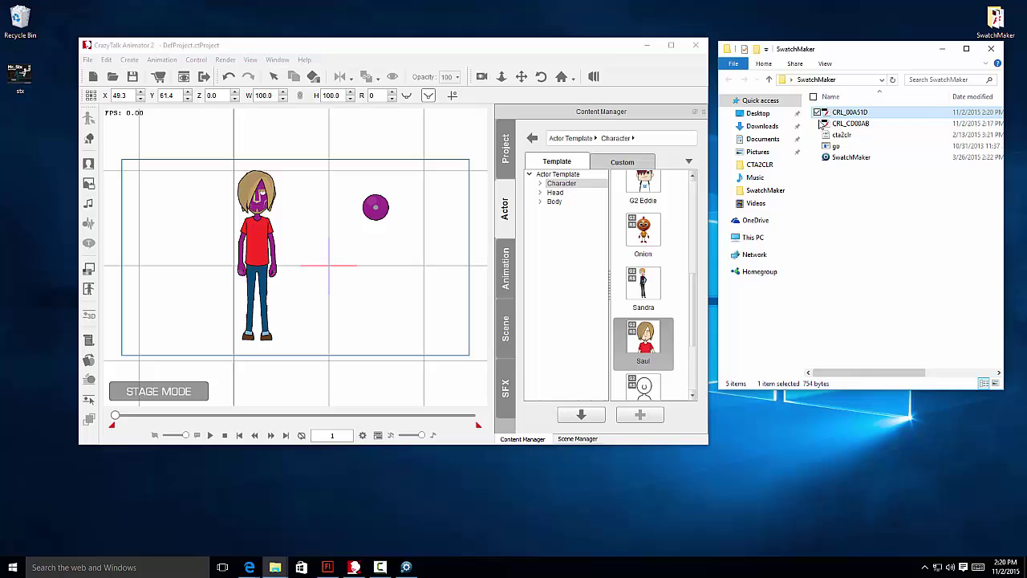
pyautogui.moveTo(823, 122); pyautogui.dragTo(371, 275)
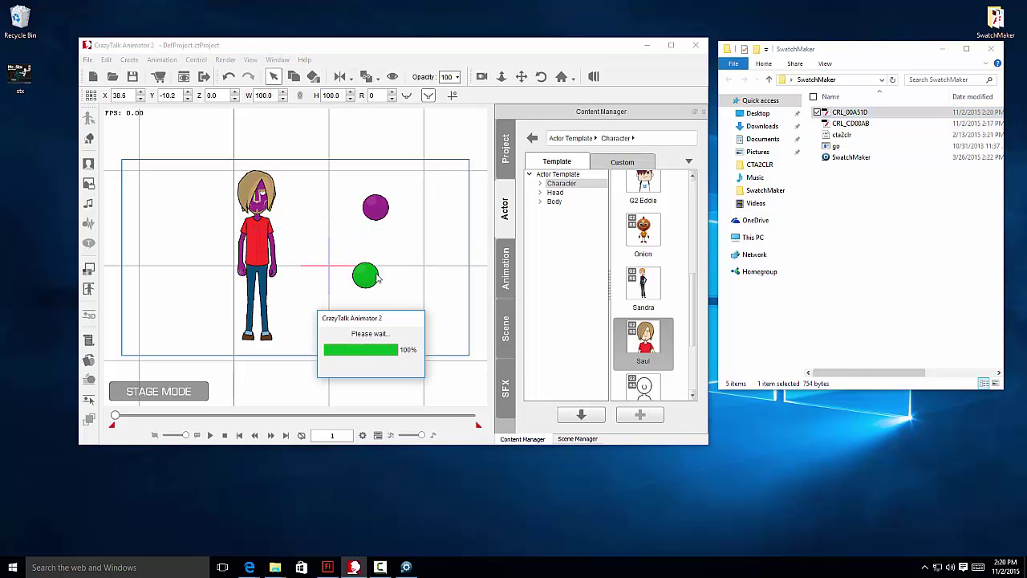
pyautogui.click(89, 140)
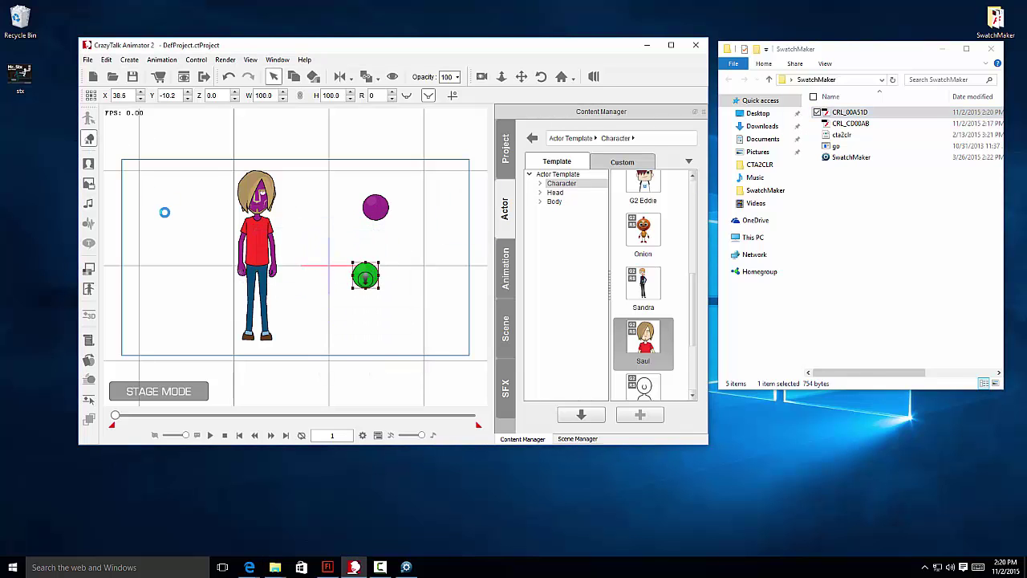
# Set the green ball's Style List row 0 to the Hair 01 group and return to the stage
pyautogui.click(247, 264)
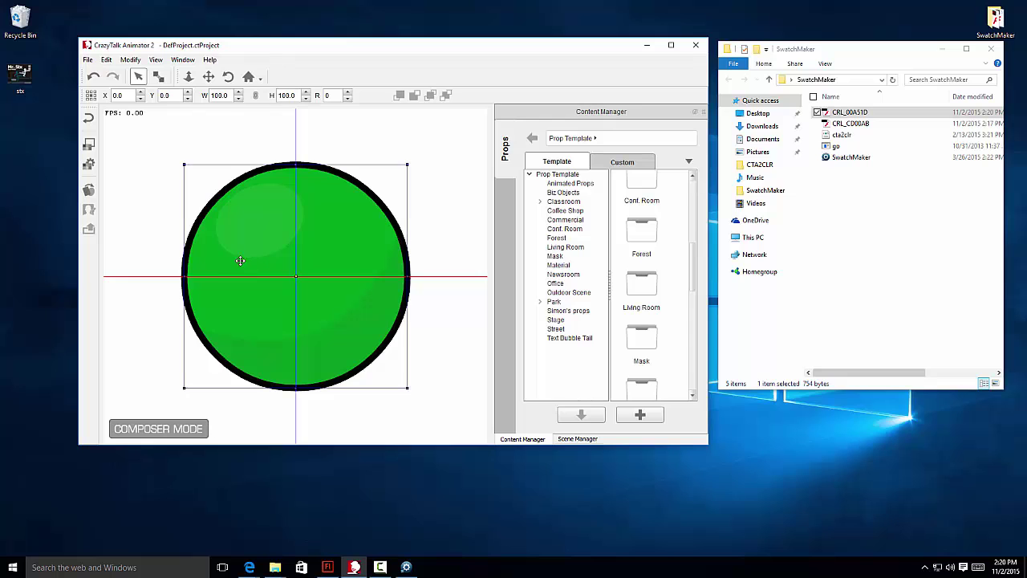
pyautogui.click(88, 164)
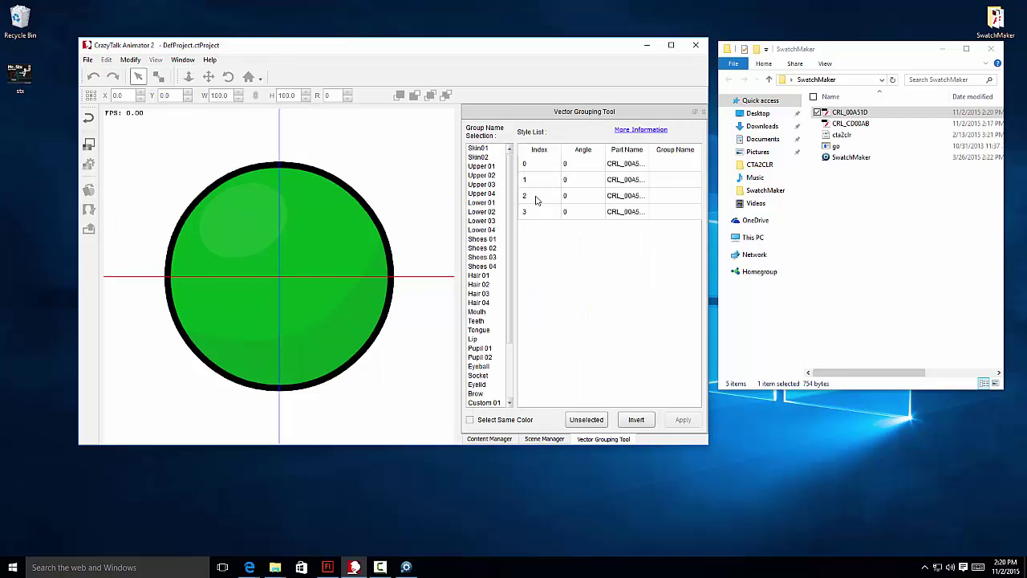
pyautogui.click(575, 164)
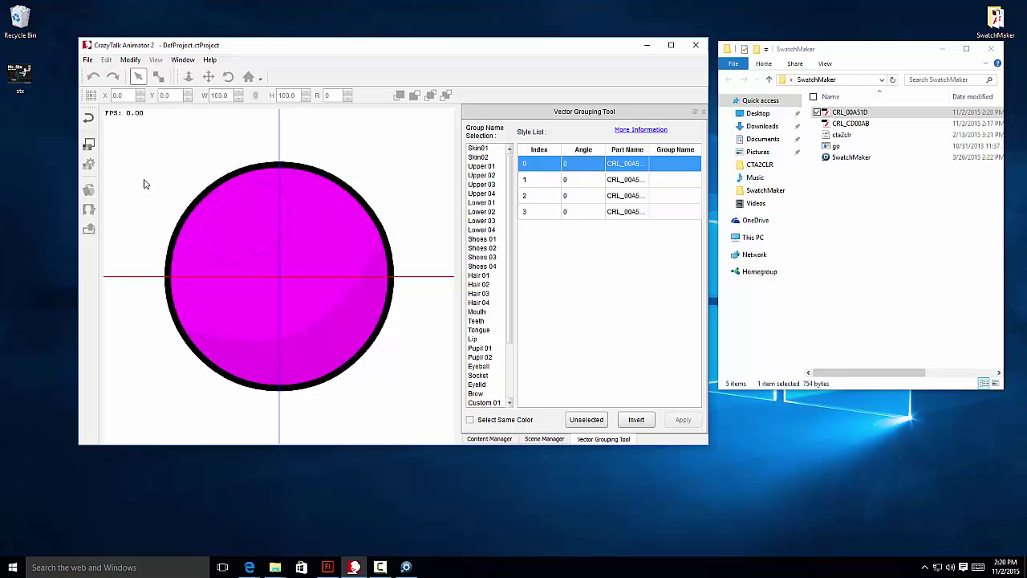
pyautogui.click(516, 181)
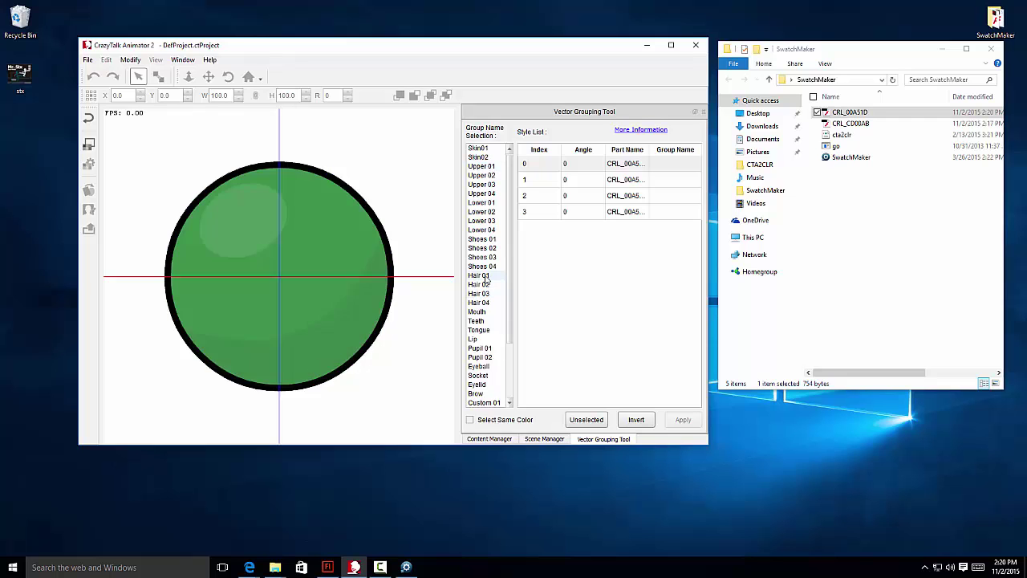
pyautogui.click(482, 275)
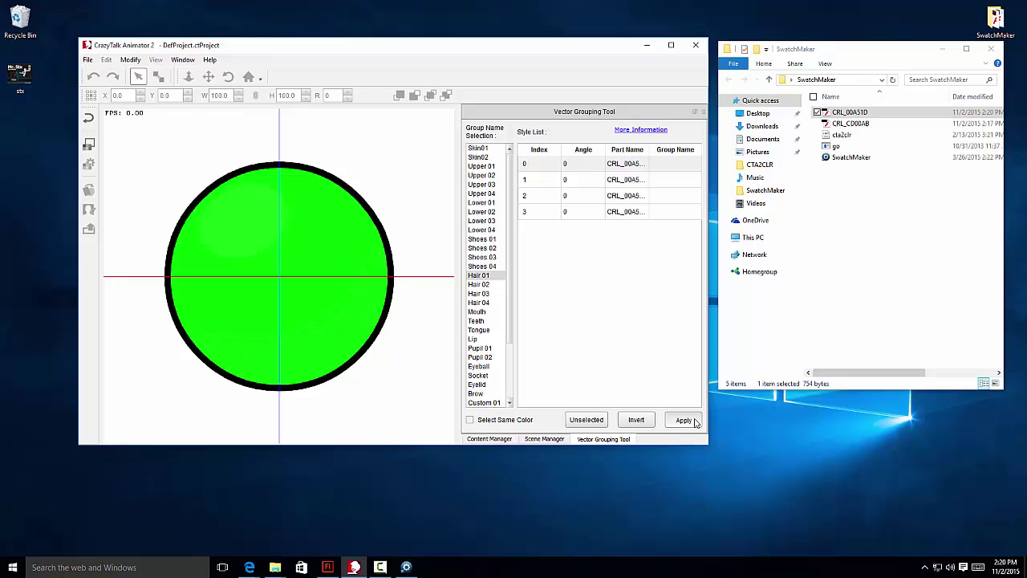
pyautogui.click(89, 118)
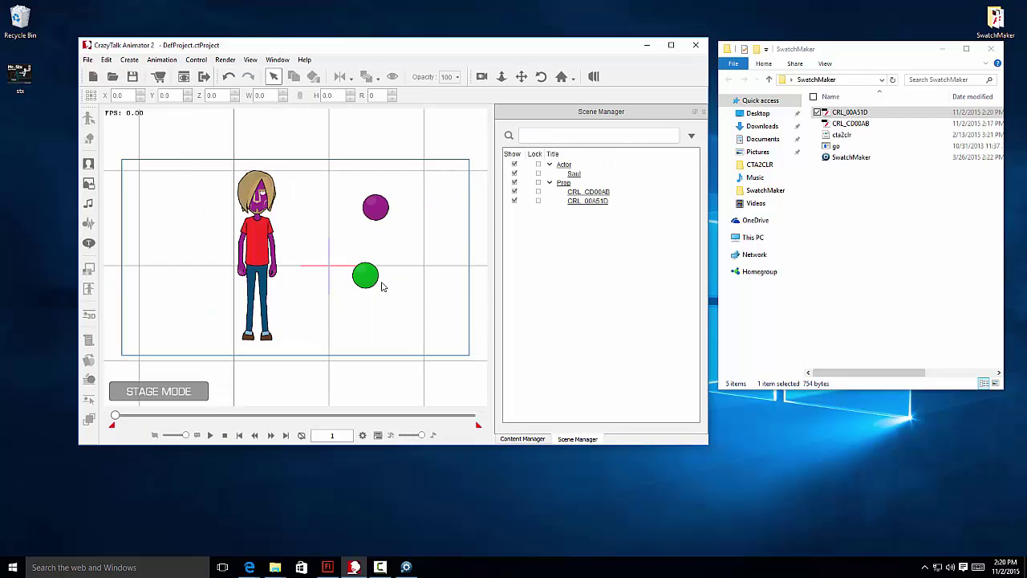
# Colour Saul's hair green using the green swatch ball
pyautogui.click(371, 280)
pyautogui.click(257, 231)
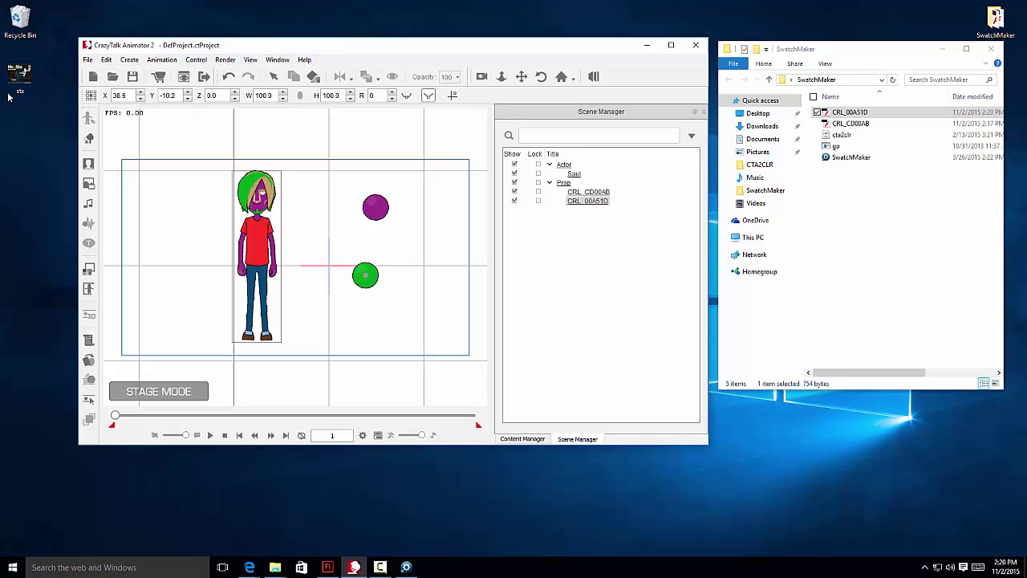
pyautogui.click(150, 108)
pyautogui.click(274, 76)
pyautogui.click(366, 273)
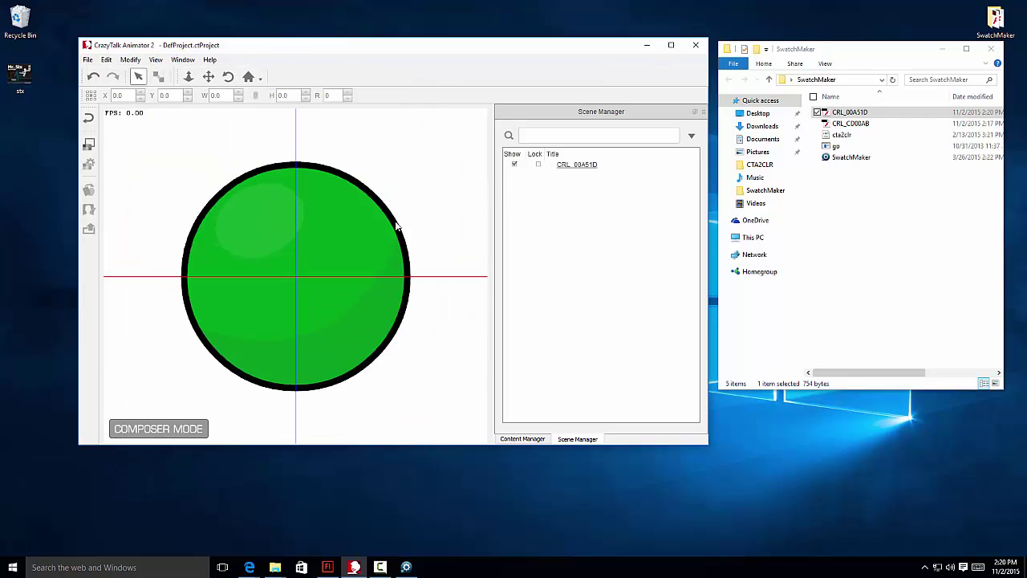
# Regroup the green ball's row 0 part from Hair 01 to Hair 02 and return to the stage
pyautogui.click(350, 232)
pyautogui.click(88, 164)
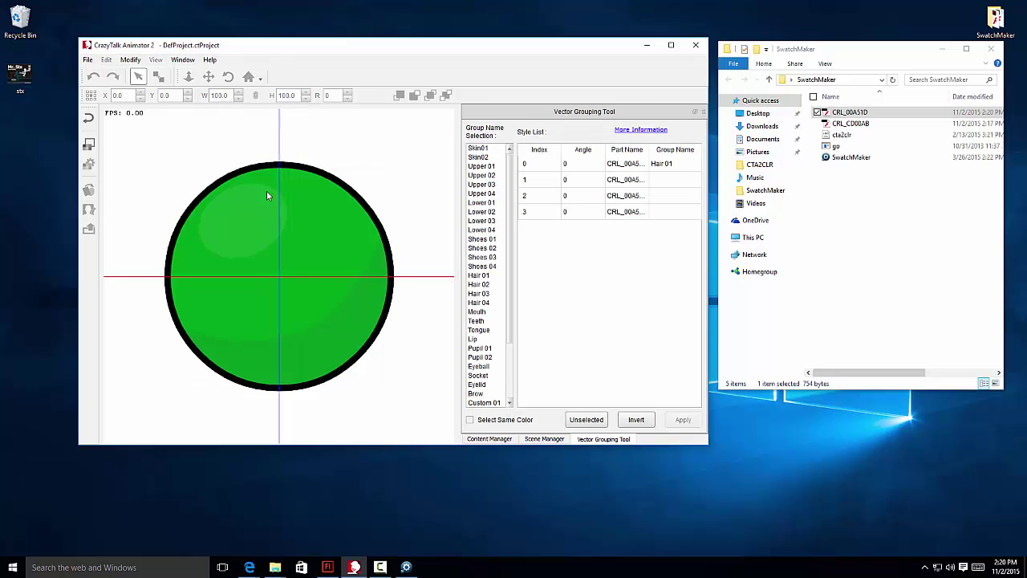
pyautogui.click(594, 163)
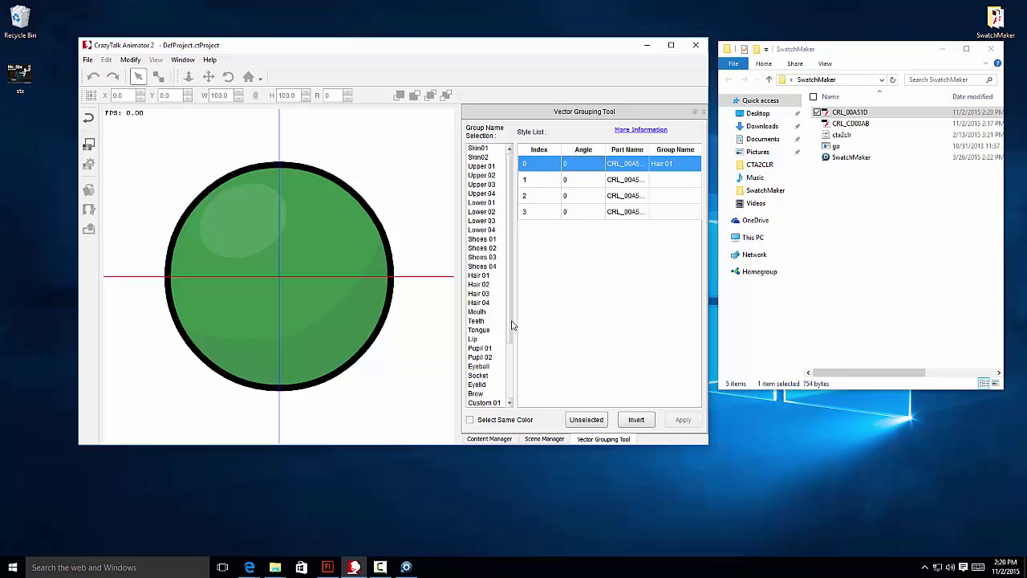
pyautogui.scroll(-2, 506, 365)
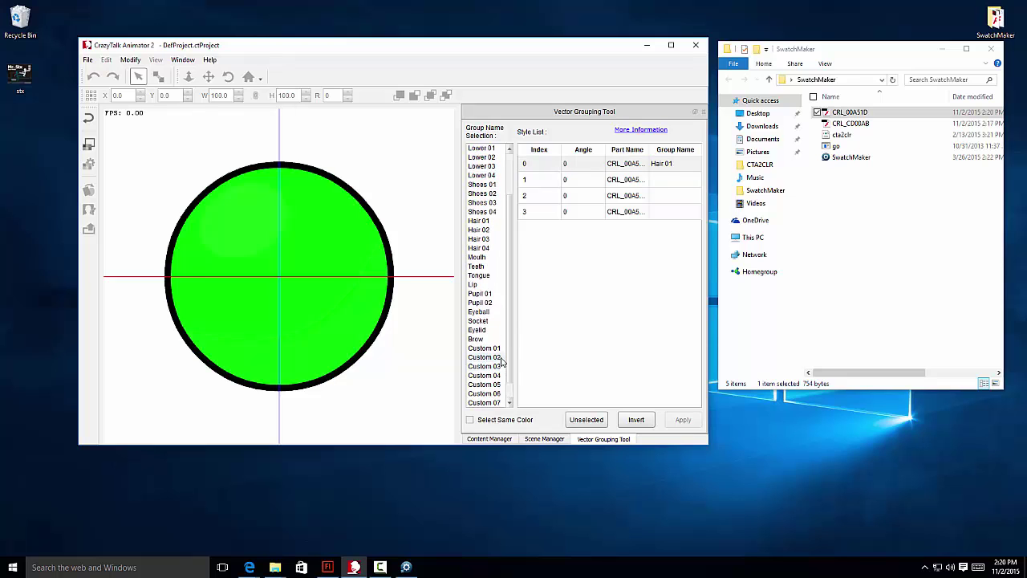
pyautogui.scroll(2, 504, 365)
pyautogui.click(485, 276)
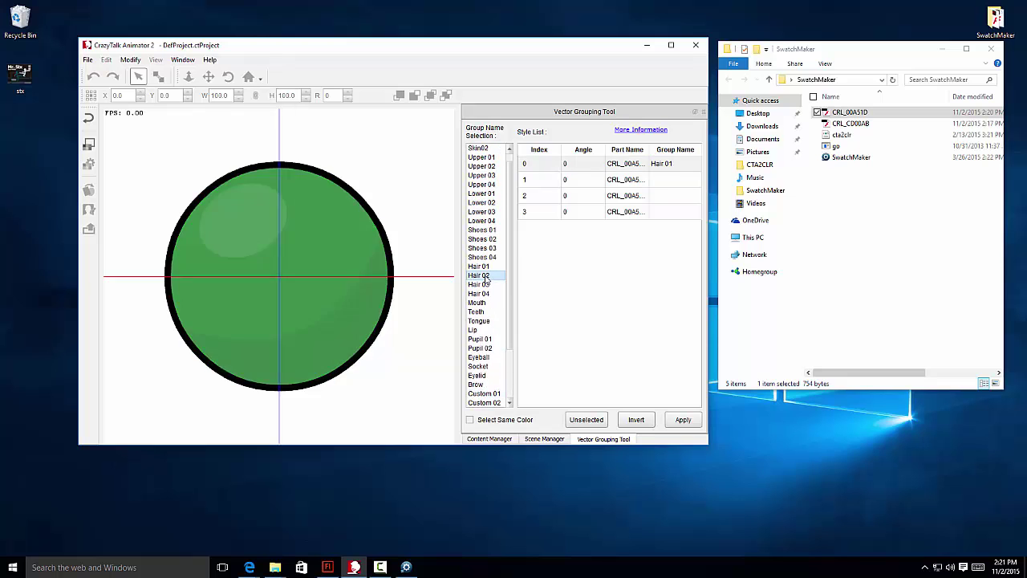
pyautogui.click(683, 420)
pyautogui.click(88, 118)
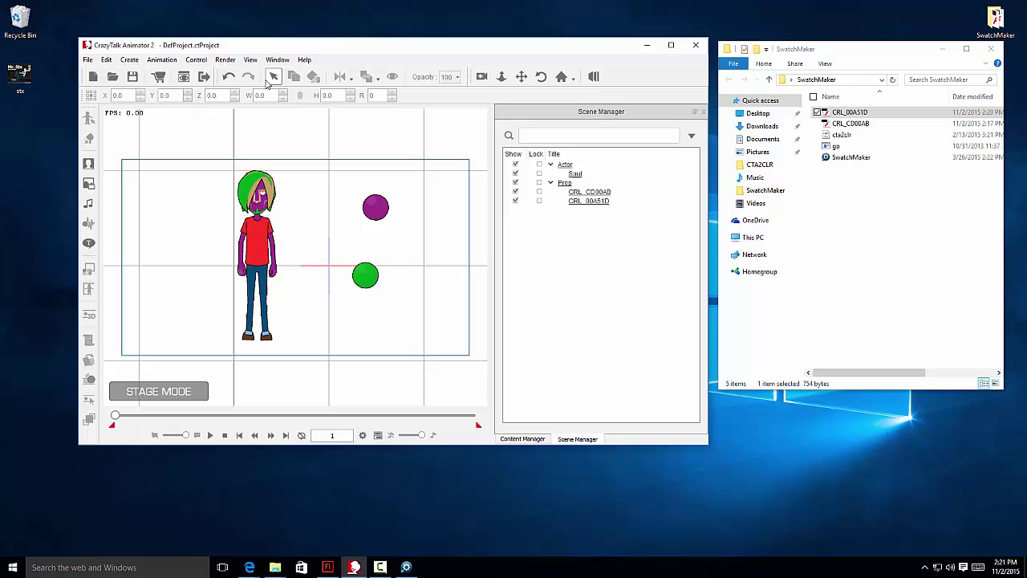
# Select and deselect the green CRL_00A51D ball, then pick SwatchMaker in its folder
pyautogui.click(369, 279)
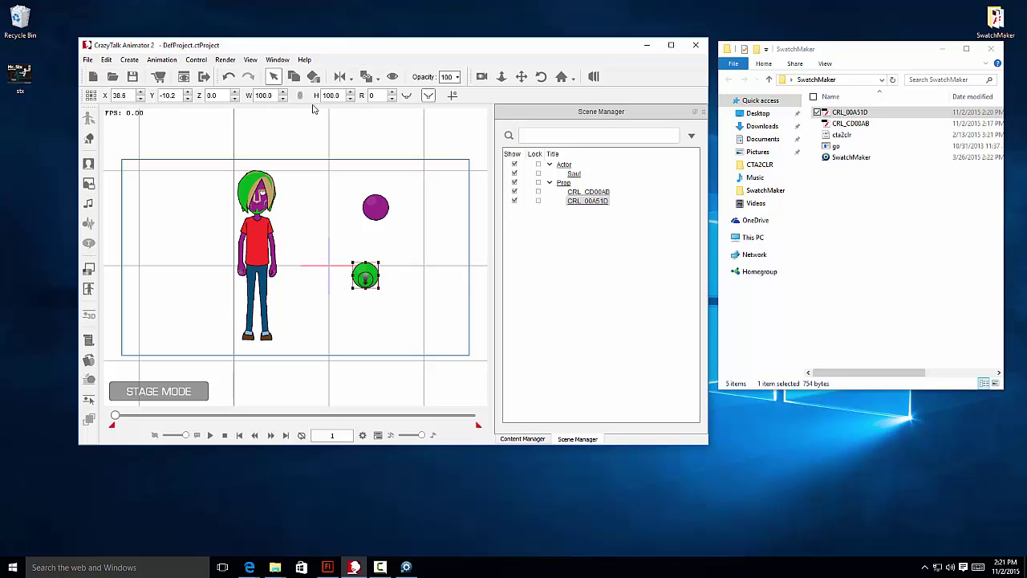
pyautogui.click(285, 203)
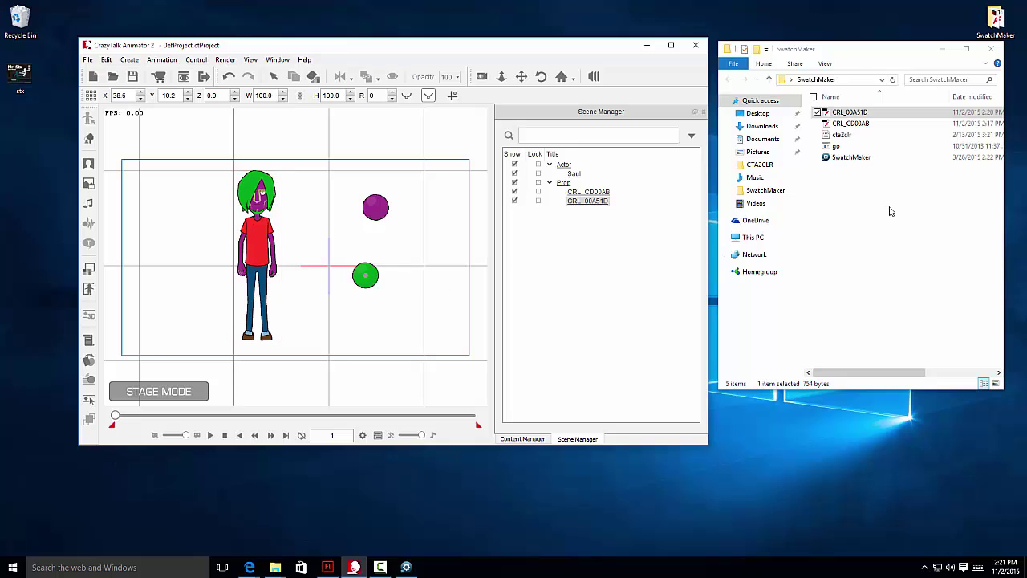
pyautogui.click(826, 158)
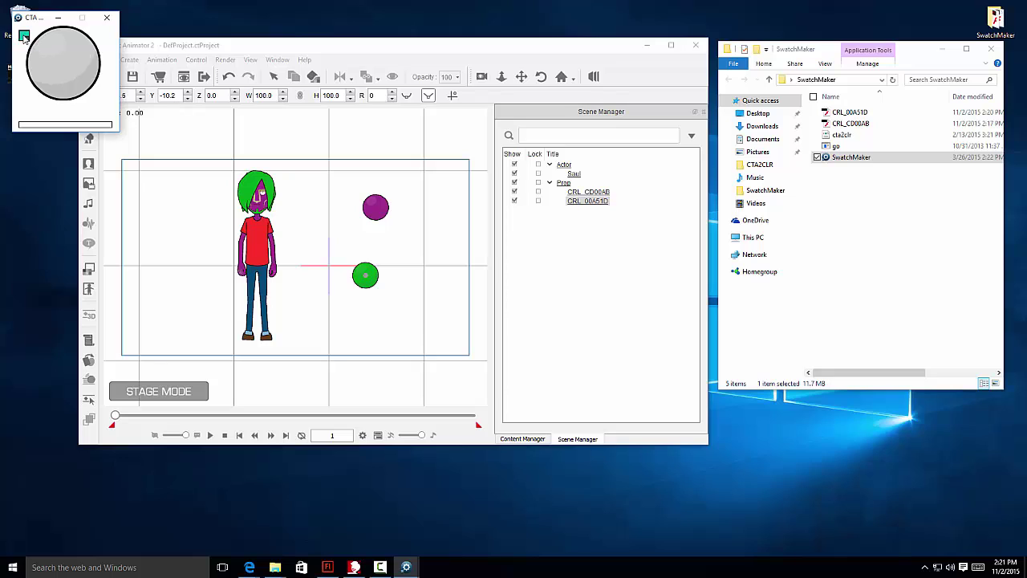
# Generate a #548796 grey-blue swatch and preview the CRL_00A51D and CRL_548796 files
pyautogui.click(24, 37)
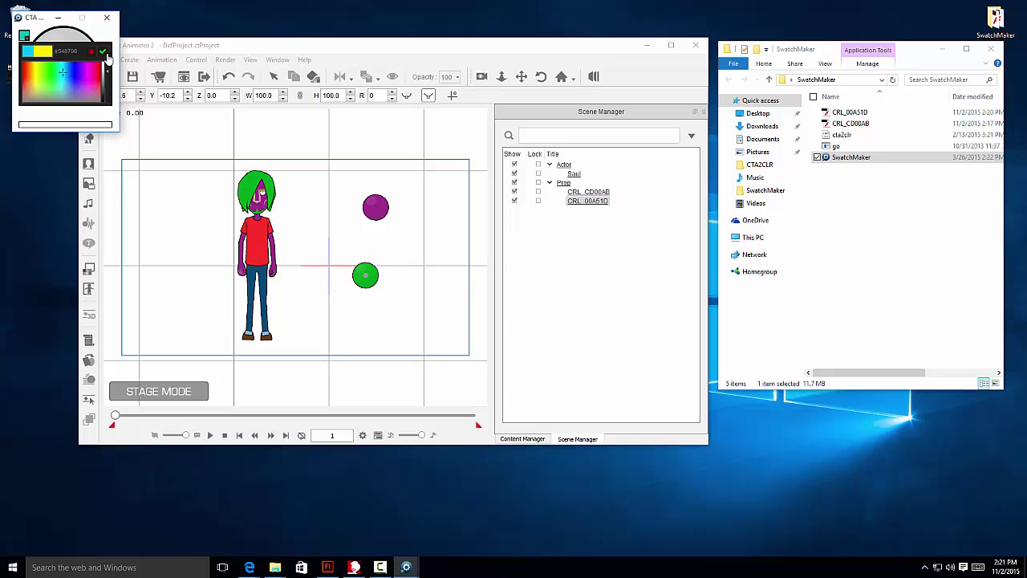
pyautogui.click(103, 53)
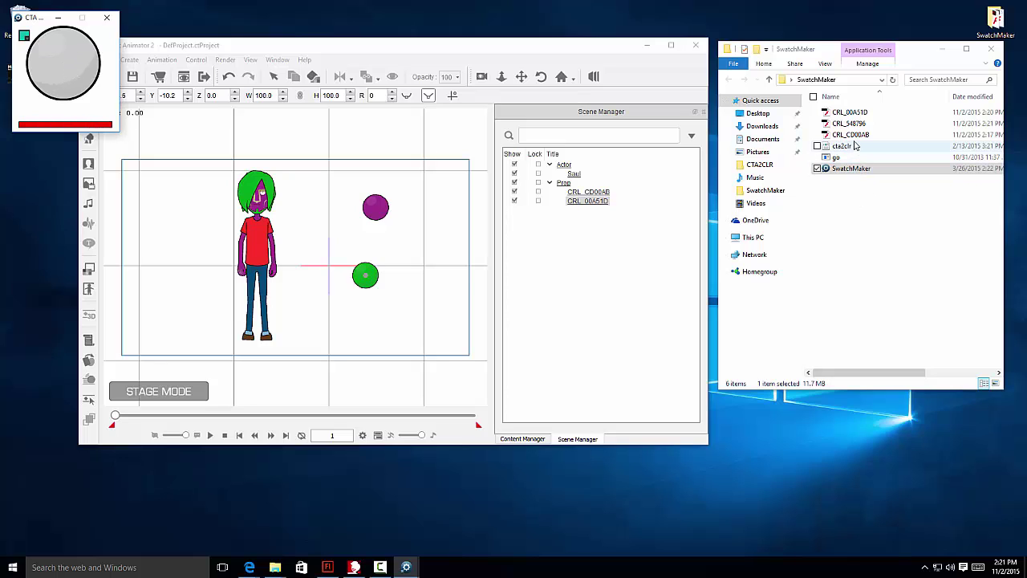
pyautogui.doubleClick(826, 114)
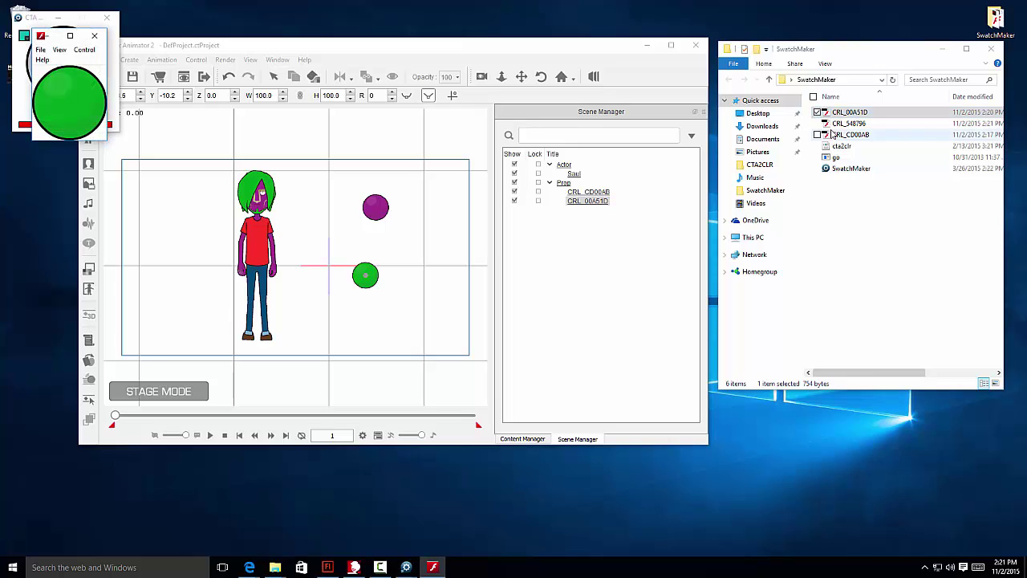
pyautogui.doubleClick(843, 124)
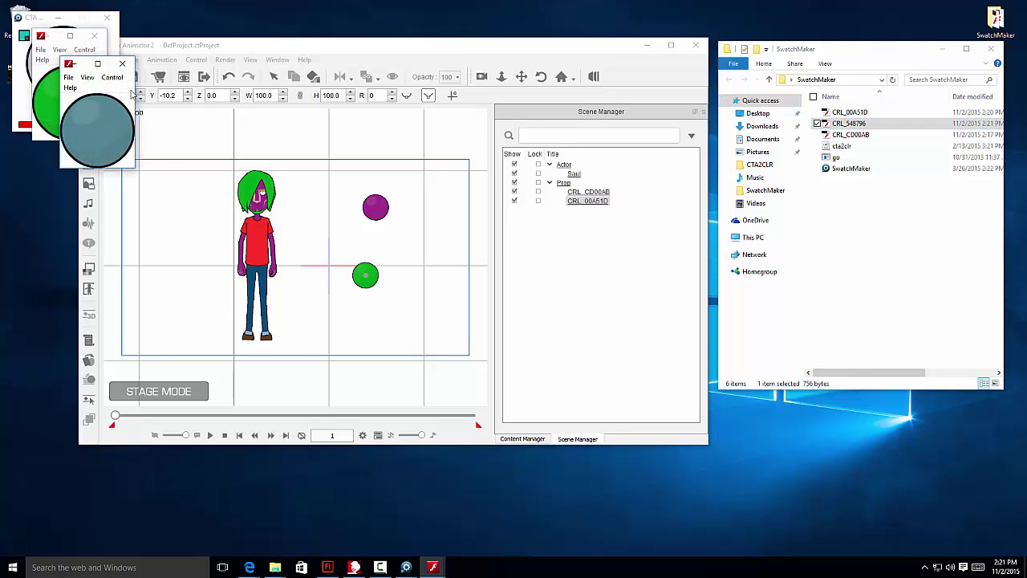
pyautogui.click(95, 35)
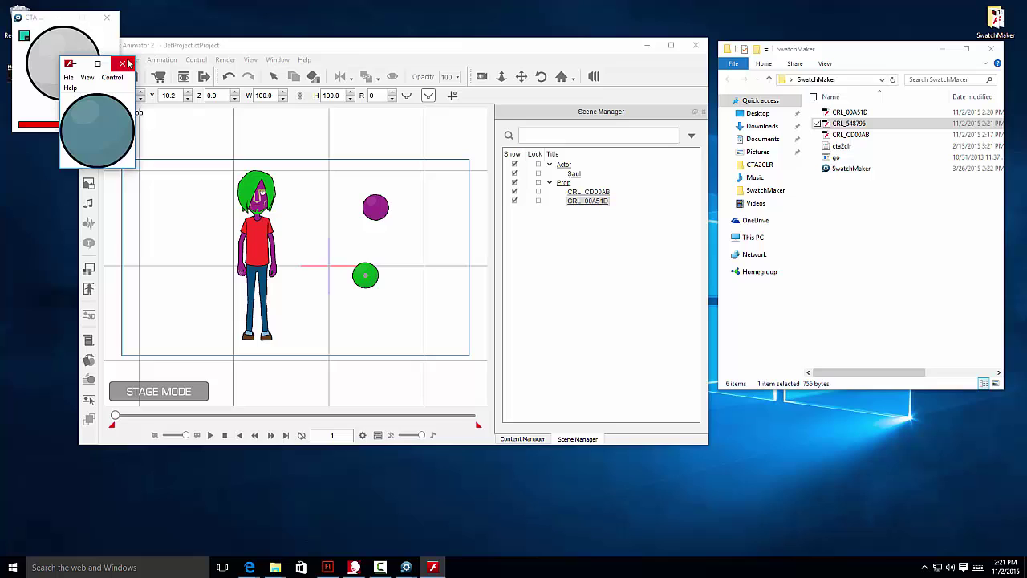
pyautogui.click(126, 63)
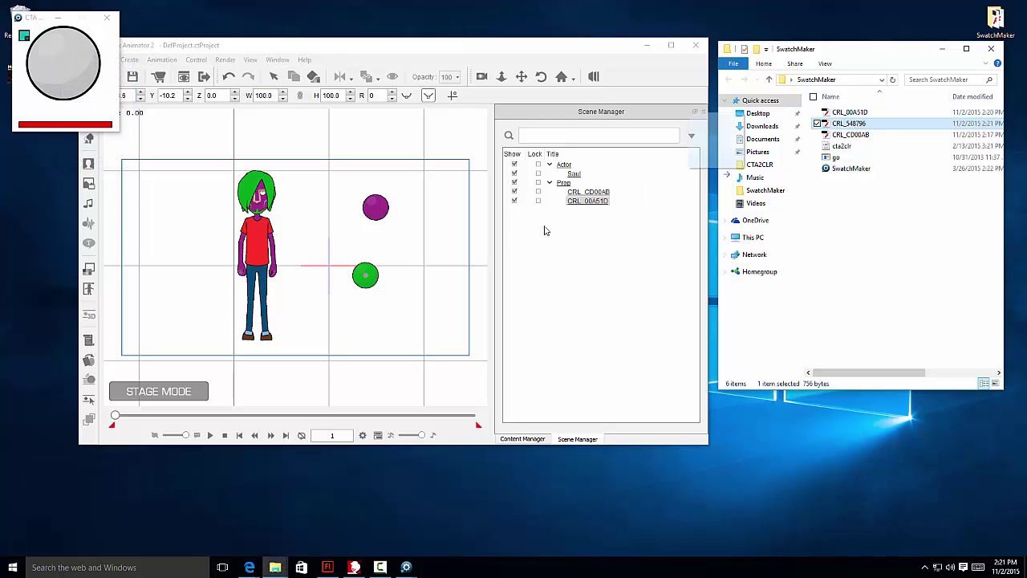
# Add the CRL_548796 ball to the stage and group its main colour as Upper 01
pyautogui.moveTo(544, 231); pyautogui.dragTo(413, 267)
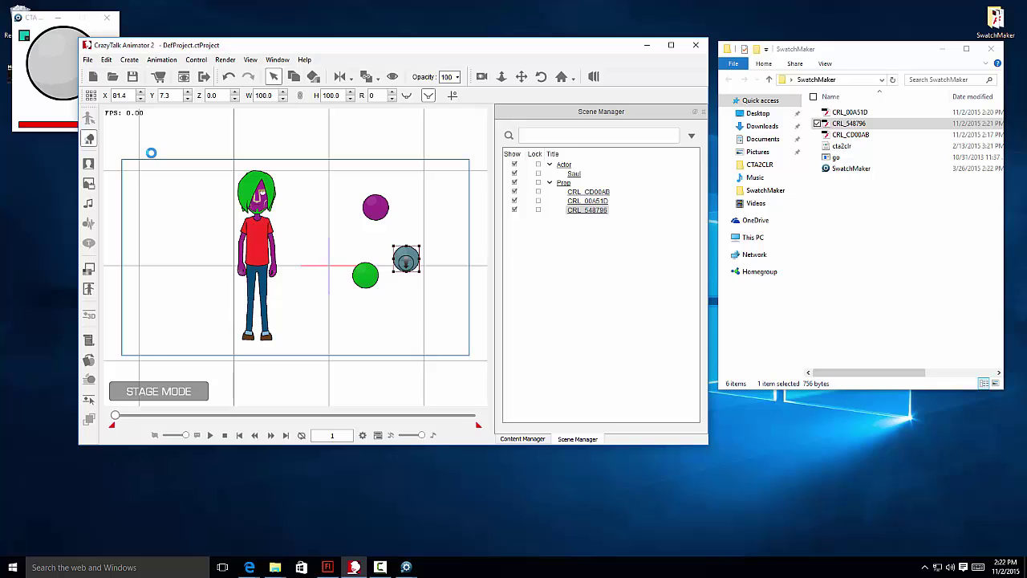
pyautogui.click(218, 247)
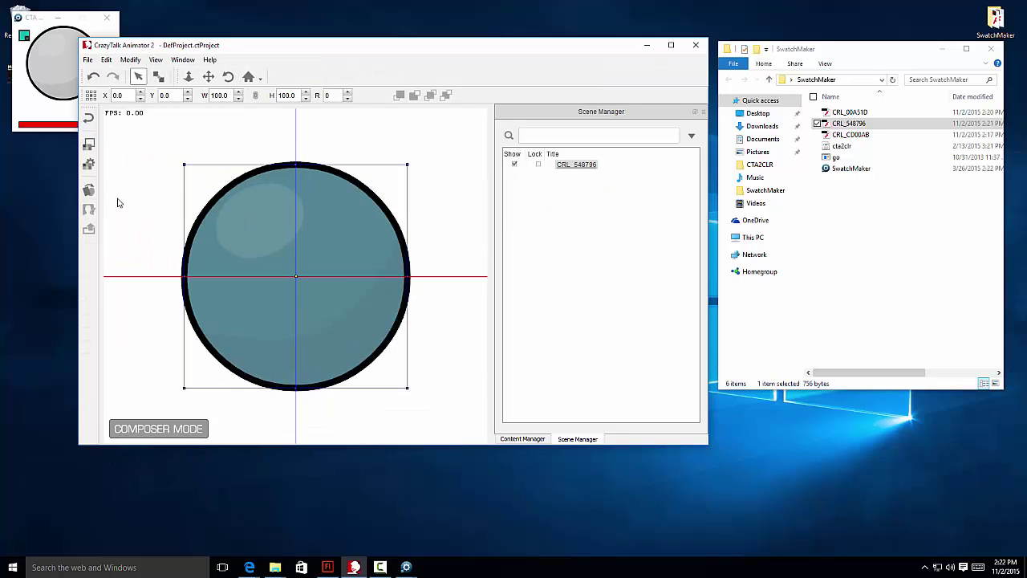
pyautogui.click(88, 163)
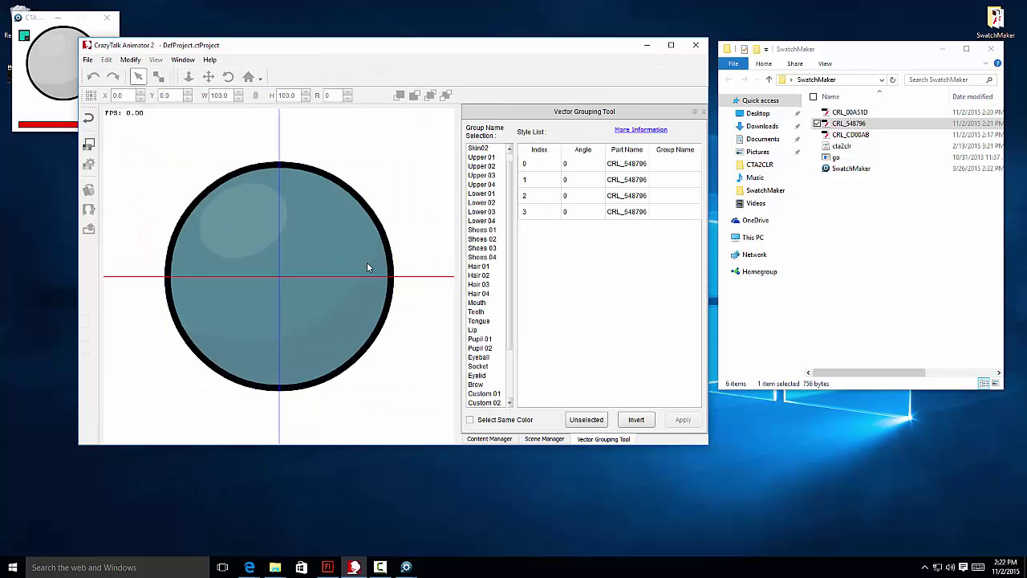
pyautogui.click(570, 164)
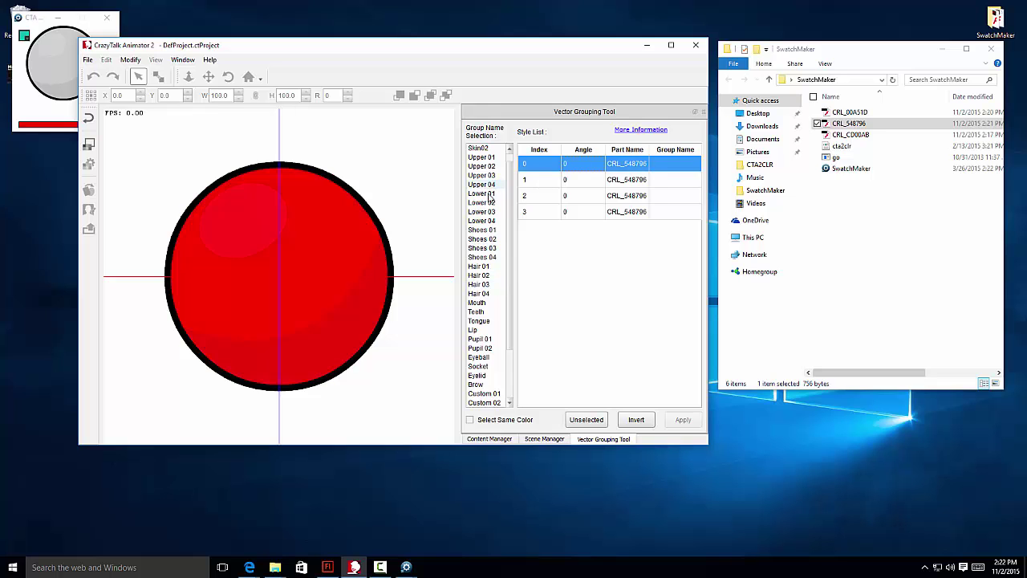
pyautogui.click(482, 157)
pyautogui.click(682, 419)
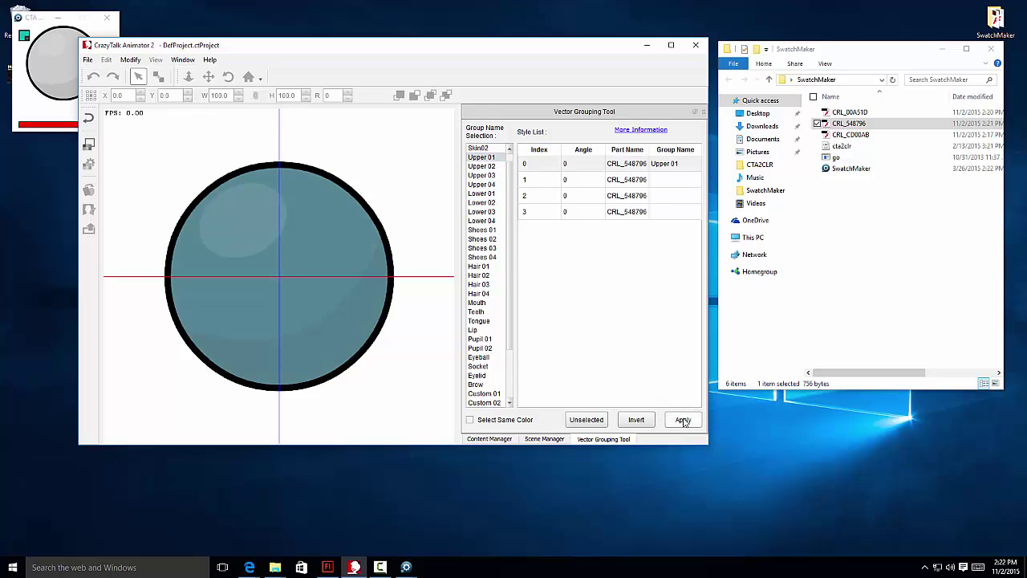
pyautogui.click(91, 120)
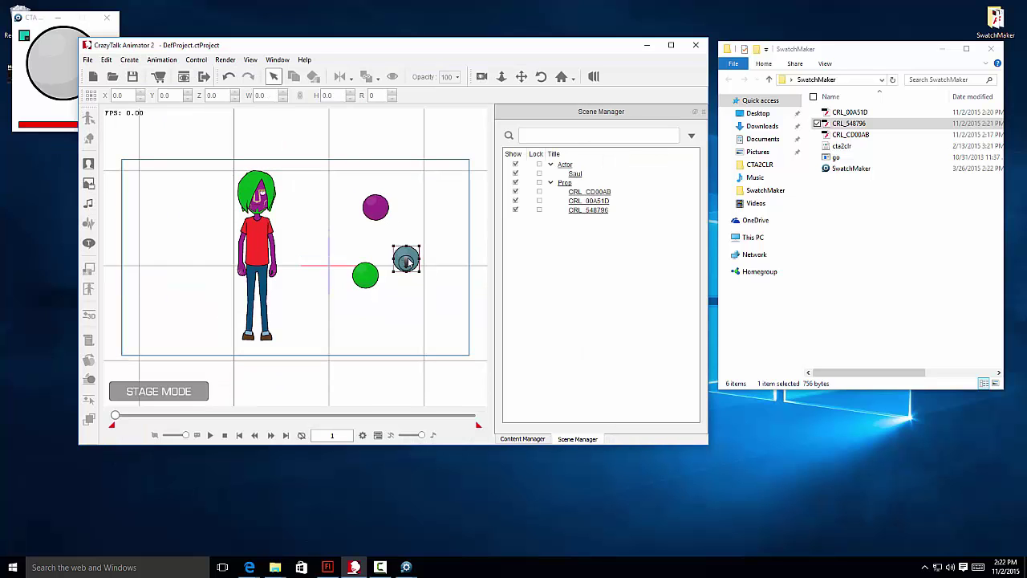
# Recolour Saul's shirt grey-blue using the new ball's colour
pyautogui.click(408, 263)
pyautogui.click(314, 78)
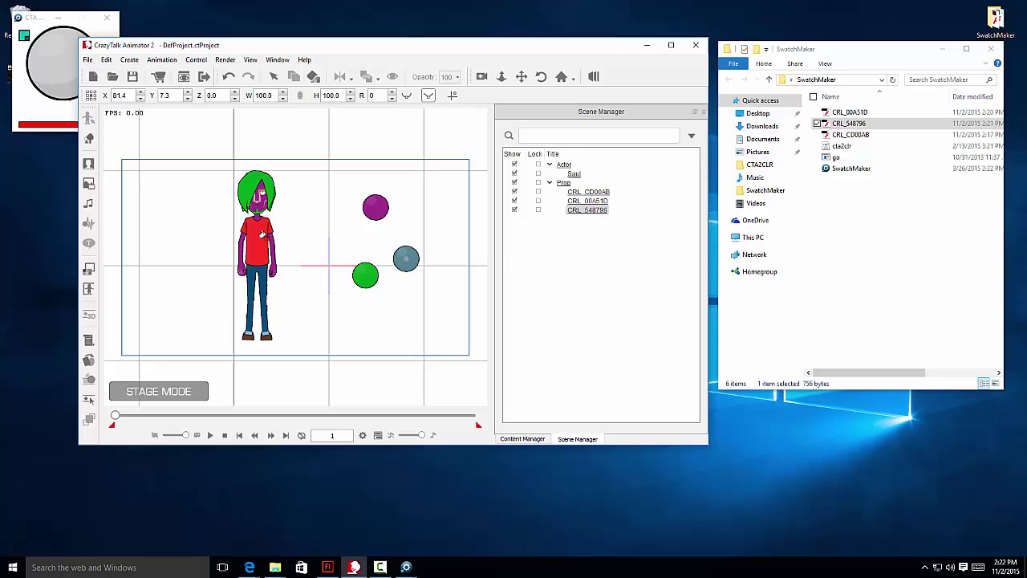
pyautogui.click(261, 234)
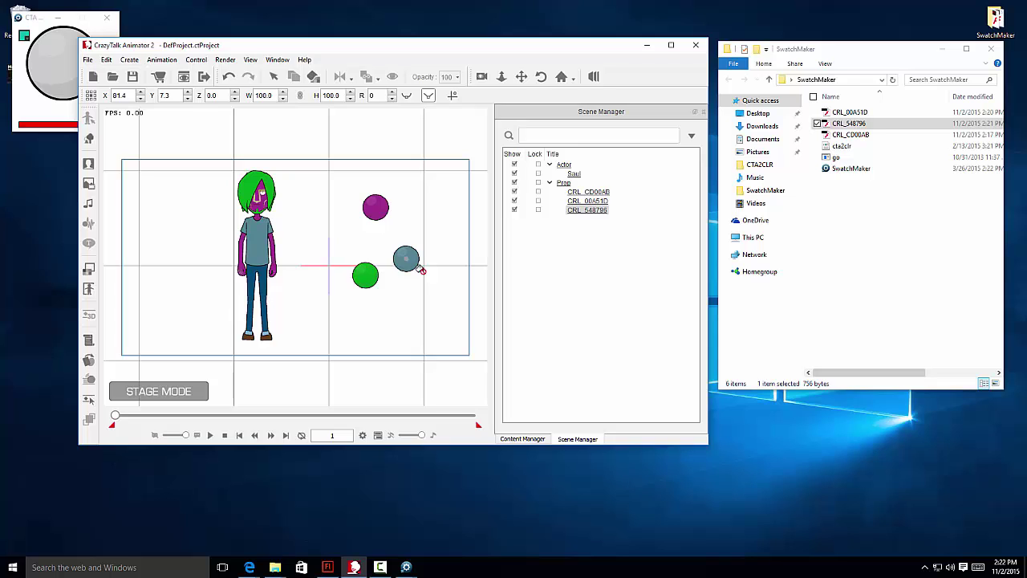
pyautogui.doubleClick(835, 135)
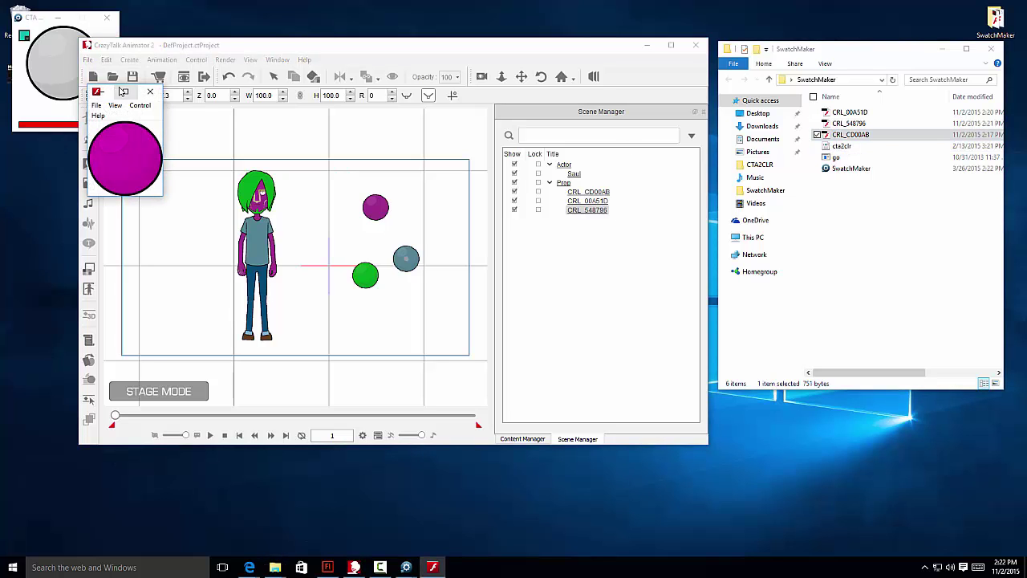
pyautogui.moveTo(163, 107); pyautogui.dragTo(238, 106)
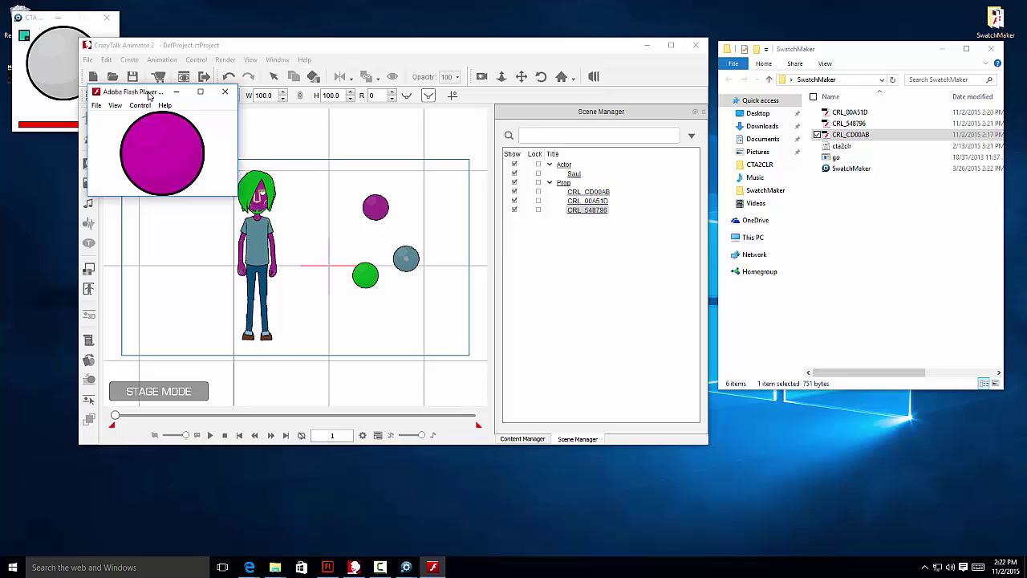
pyautogui.moveTo(149, 92); pyautogui.dragTo(457, 148)
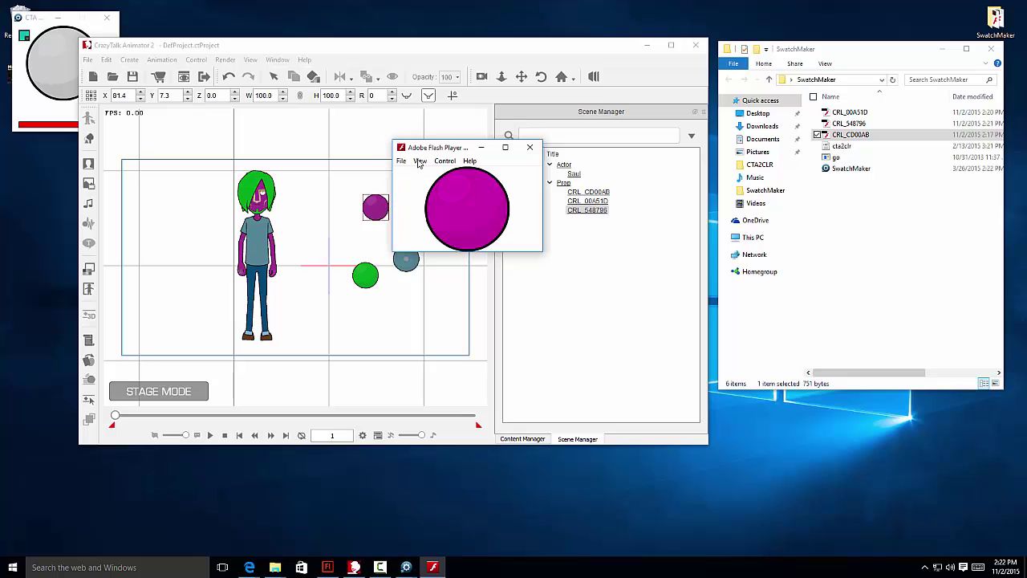
pyautogui.moveTo(426, 157); pyautogui.dragTo(475, 181)
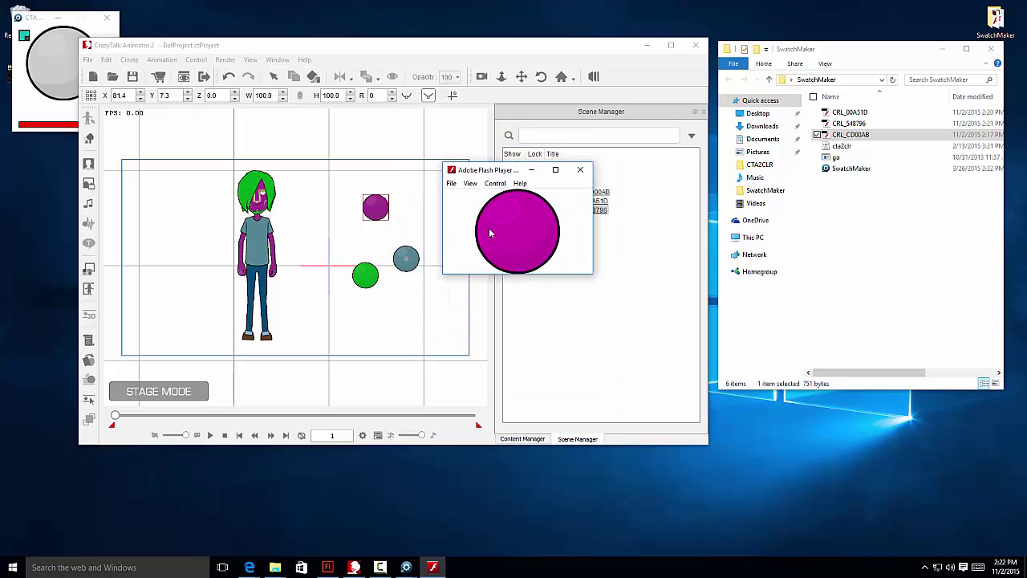
pyautogui.moveTo(587, 275); pyautogui.dragTo(593, 303)
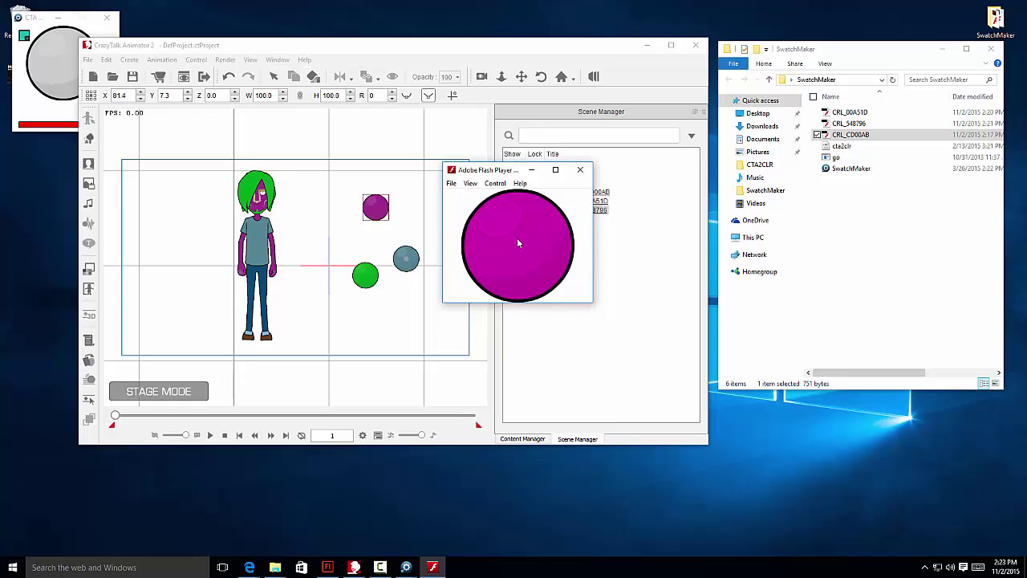
pyautogui.click(581, 171)
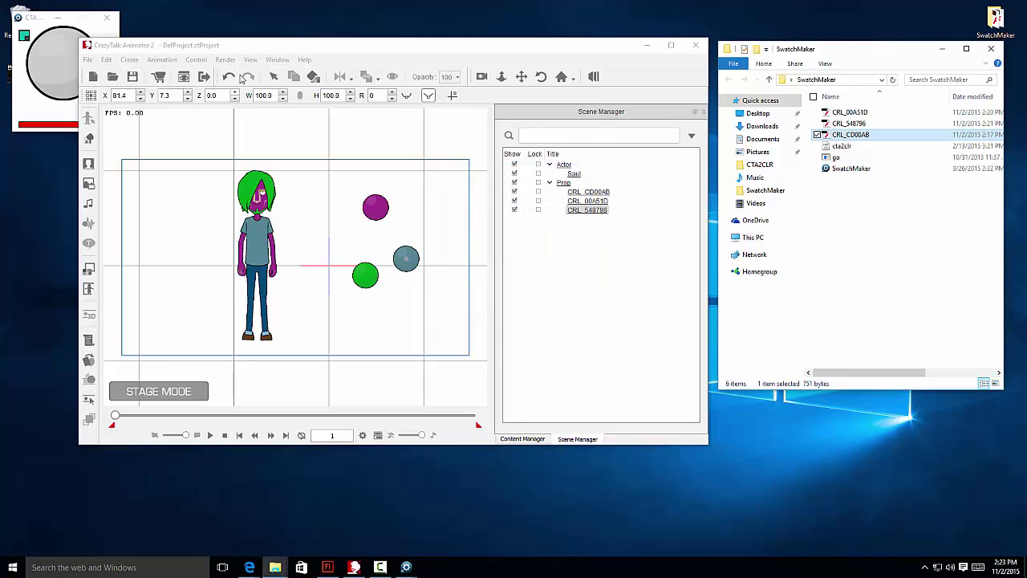
# Create a Custom Colors folder in the custom Scene Props library
pyautogui.click(274, 77)
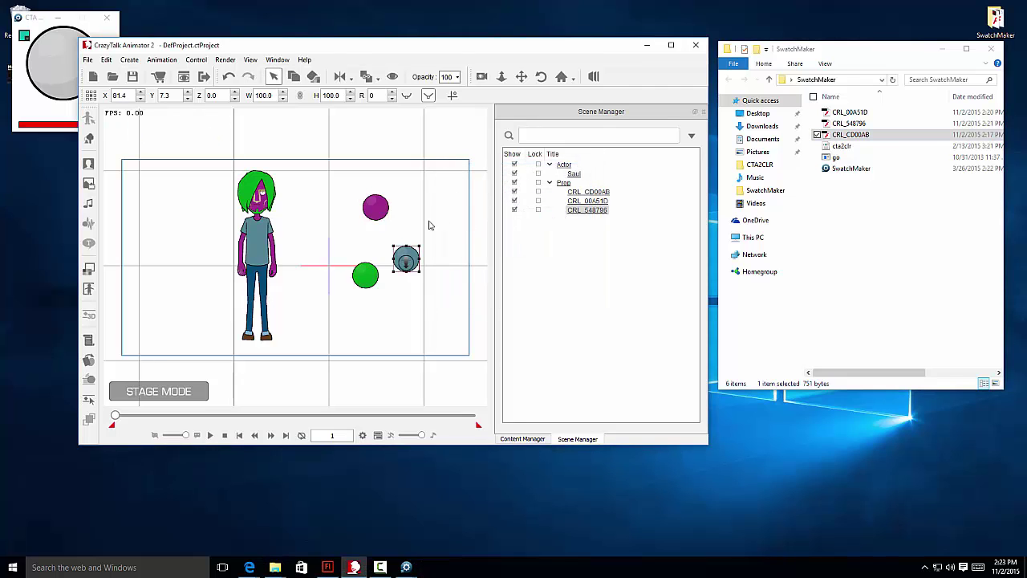
pyautogui.click(524, 439)
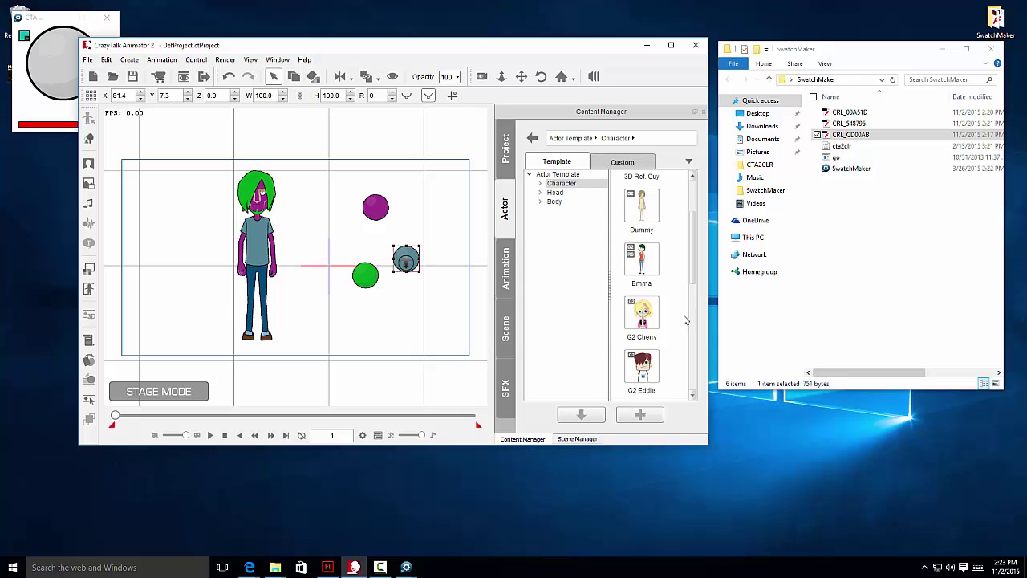
pyautogui.click(506, 330)
pyautogui.click(555, 201)
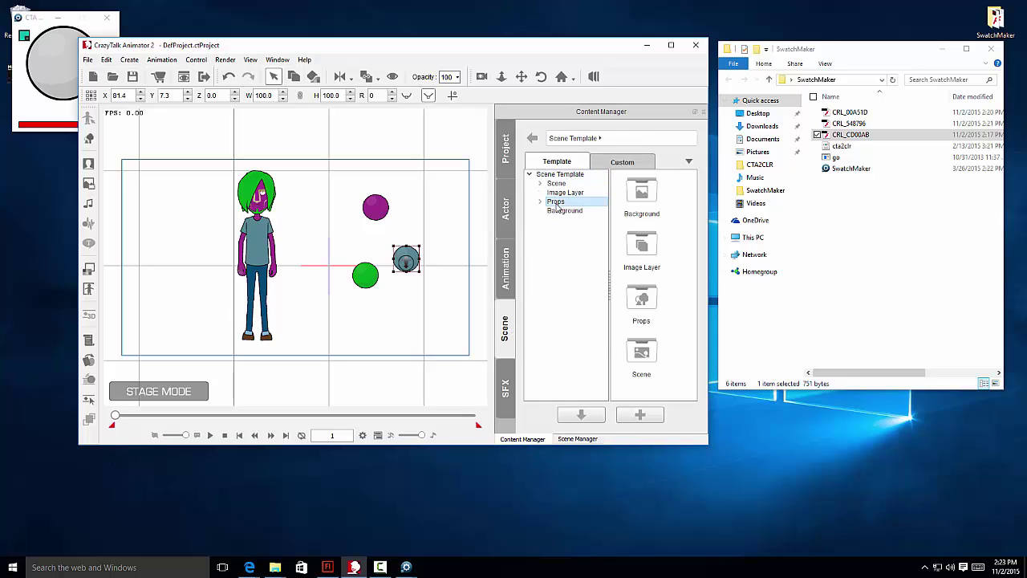
pyautogui.click(625, 164)
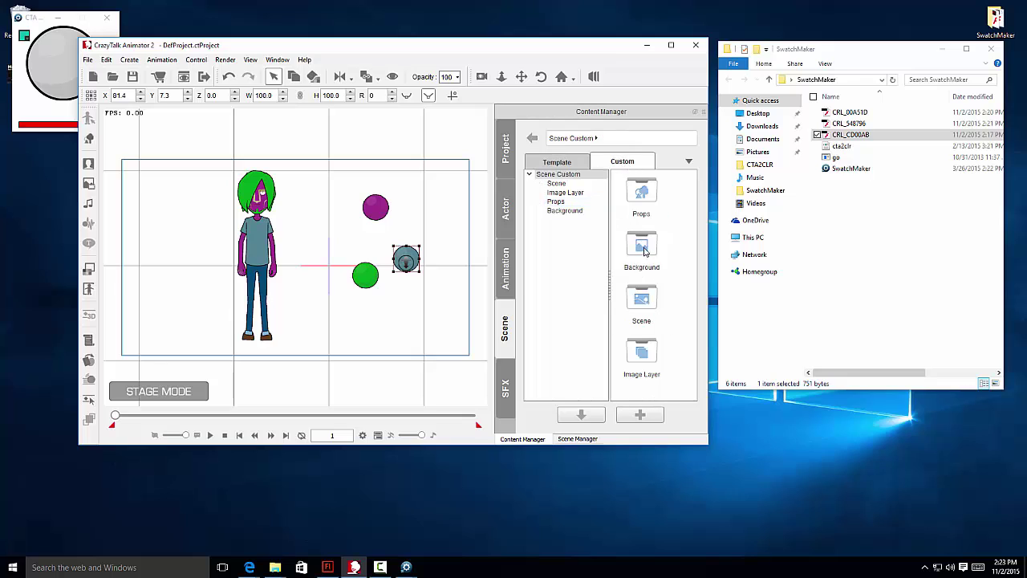
pyautogui.doubleClick(638, 197)
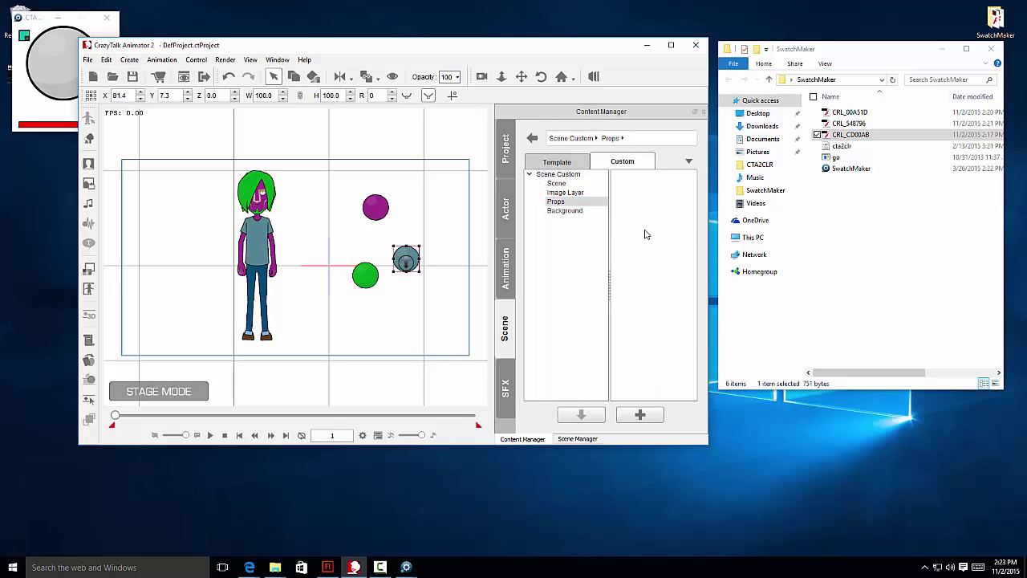
pyautogui.rightClick(647, 234)
pyautogui.click(673, 238)
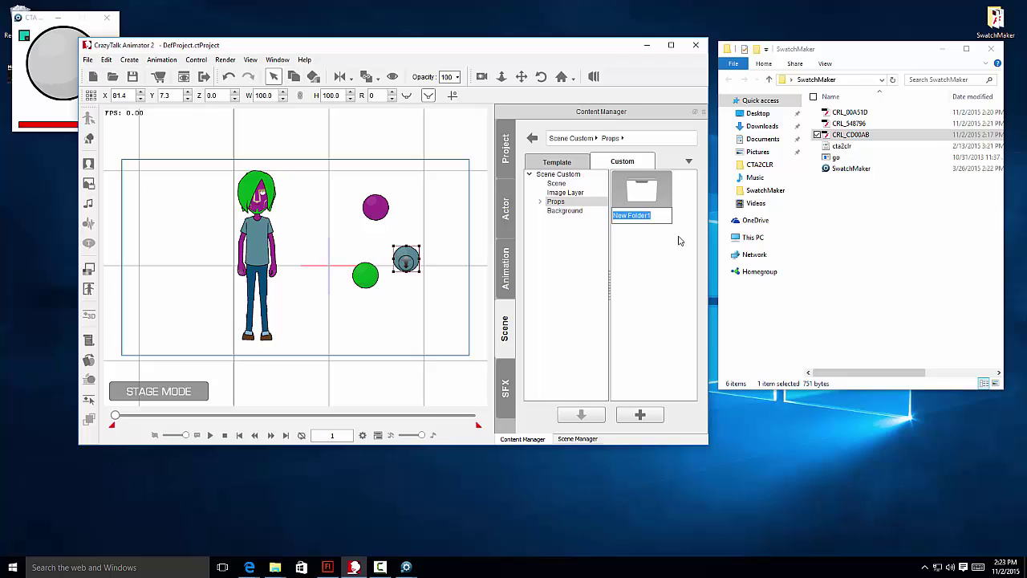
pyautogui.write('Custom Colors')
pyautogui.press('Return')
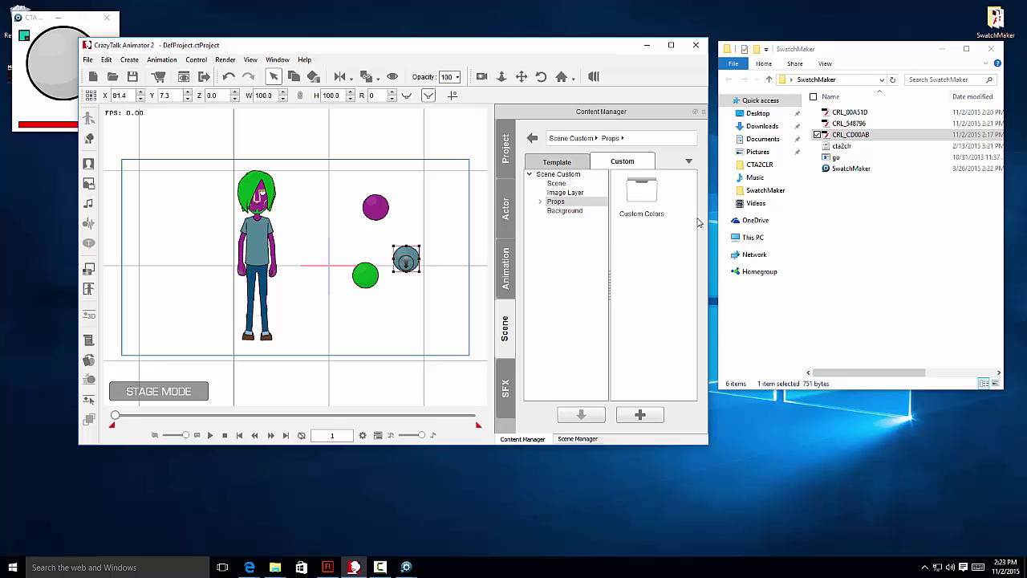
# Add a Skins subfolder inside Custom Colors
pyautogui.doubleClick(641, 199)
pyautogui.rightClick(634, 235)
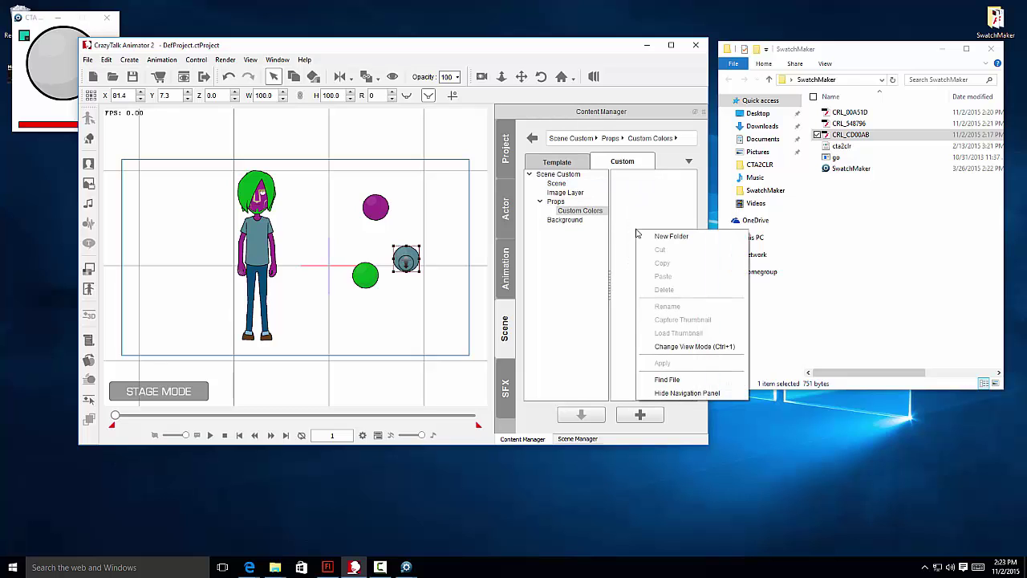
pyautogui.click(666, 235)
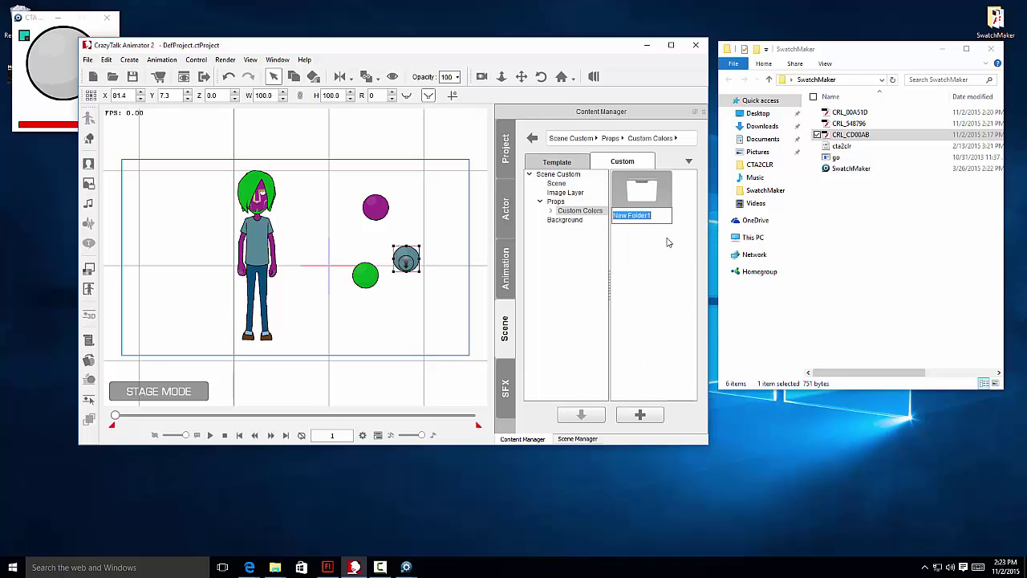
pyautogui.write('Skins')
pyautogui.click(640, 250)
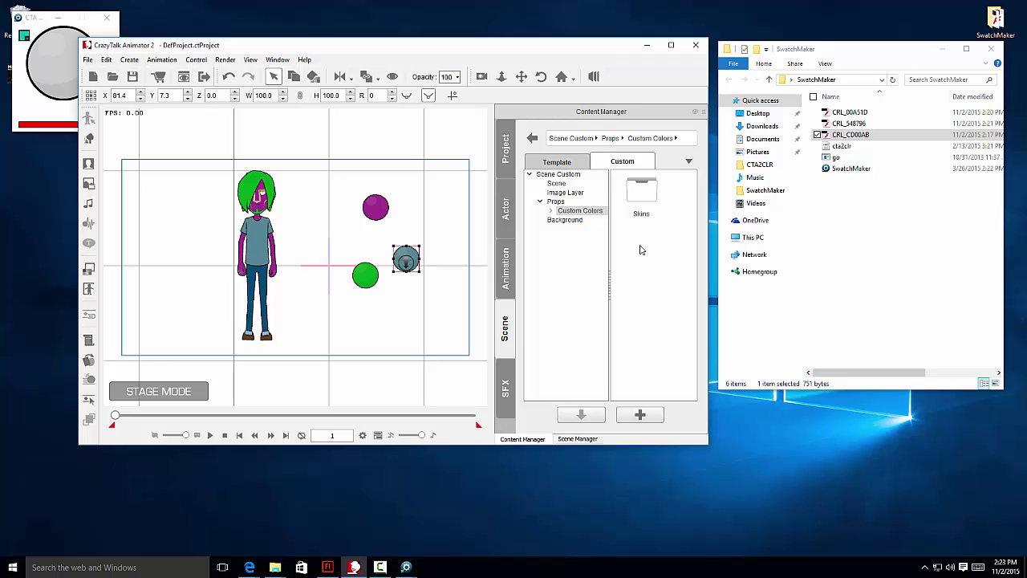
# Group the grey-blue ball's first colour style as Skin01 and apply it
pyautogui.click(372, 210)
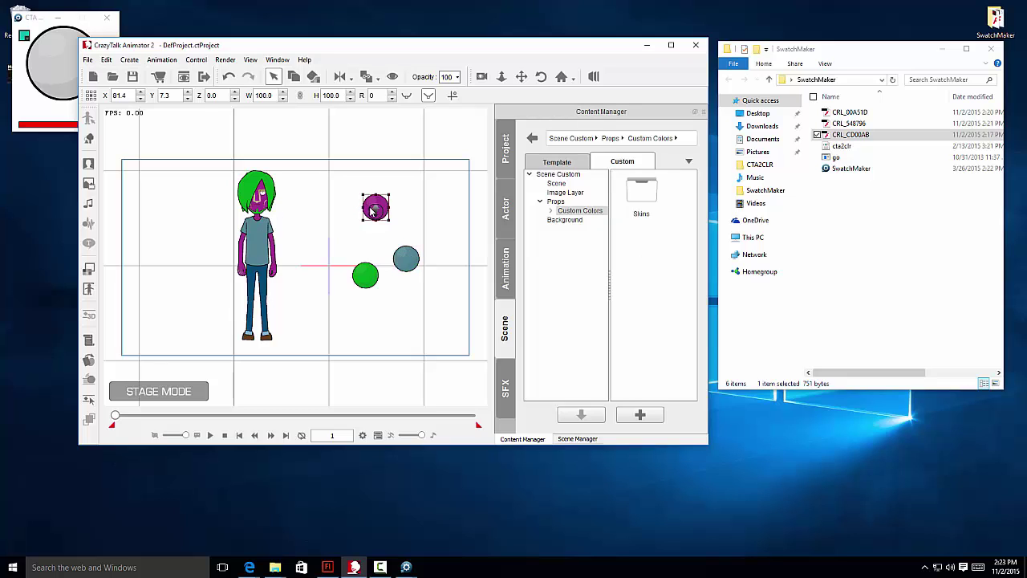
pyautogui.click(405, 264)
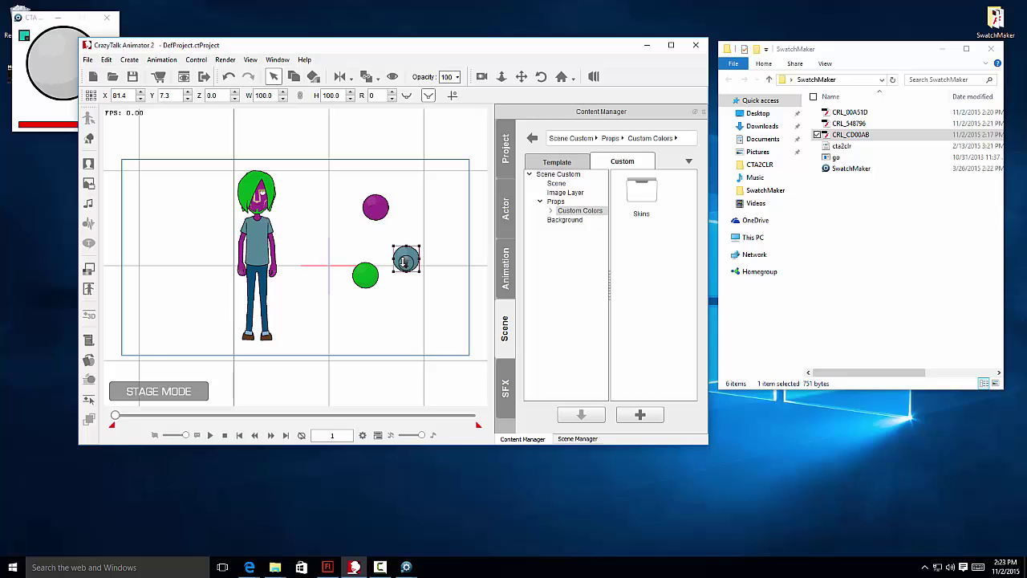
pyautogui.click(89, 141)
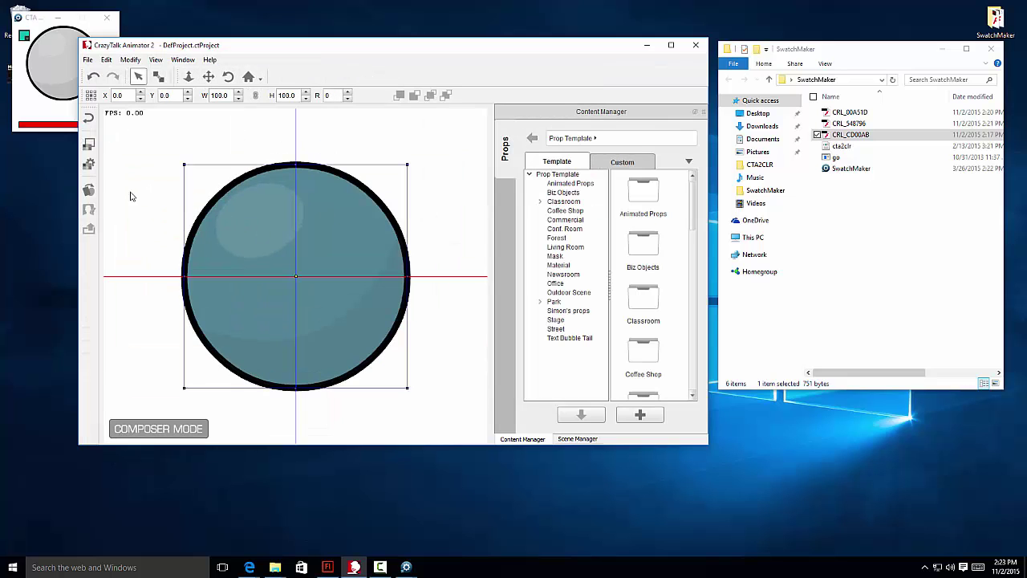
pyautogui.click(89, 164)
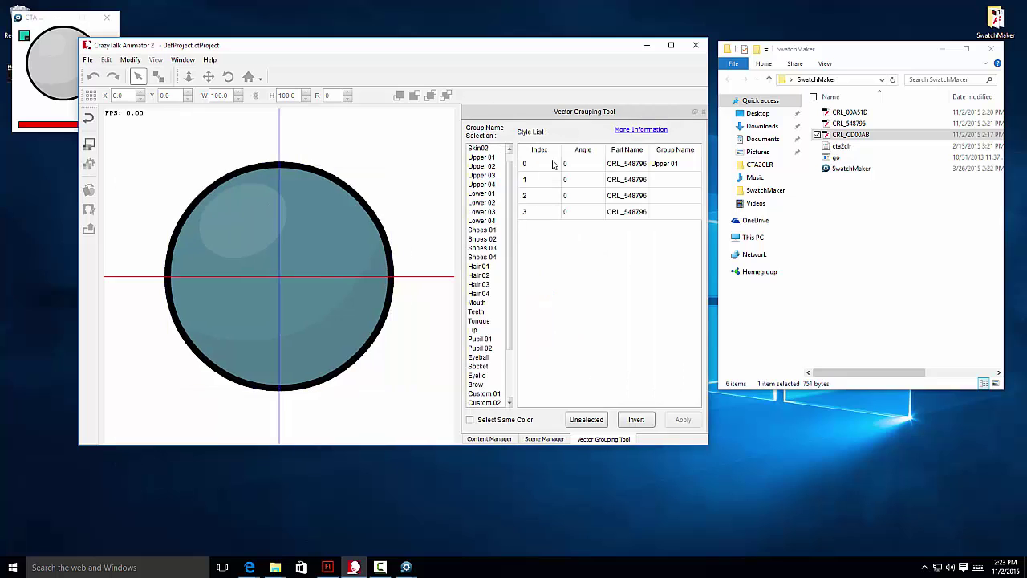
pyautogui.click(591, 164)
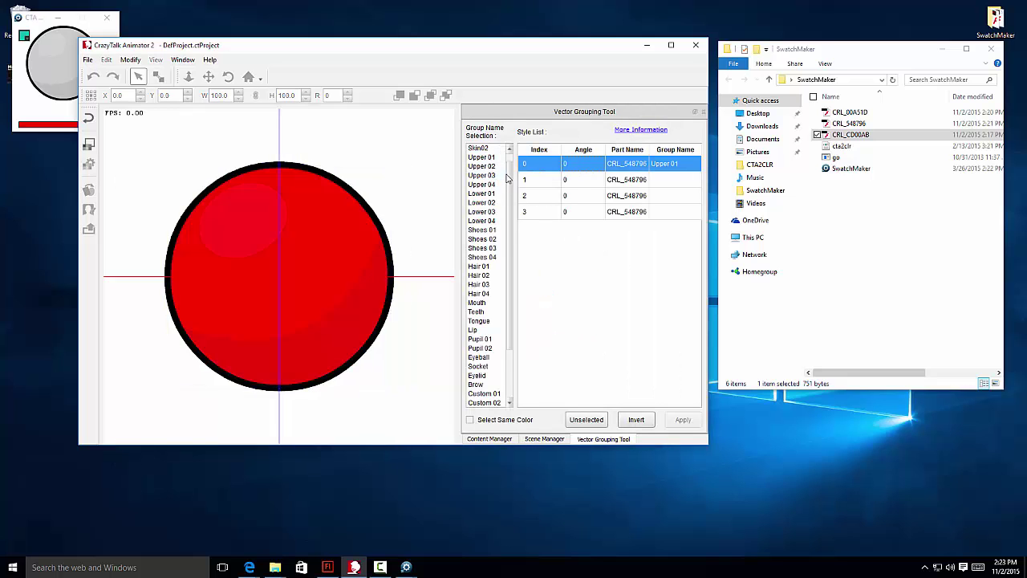
pyautogui.scroll(1, 509, 164)
pyautogui.click(478, 148)
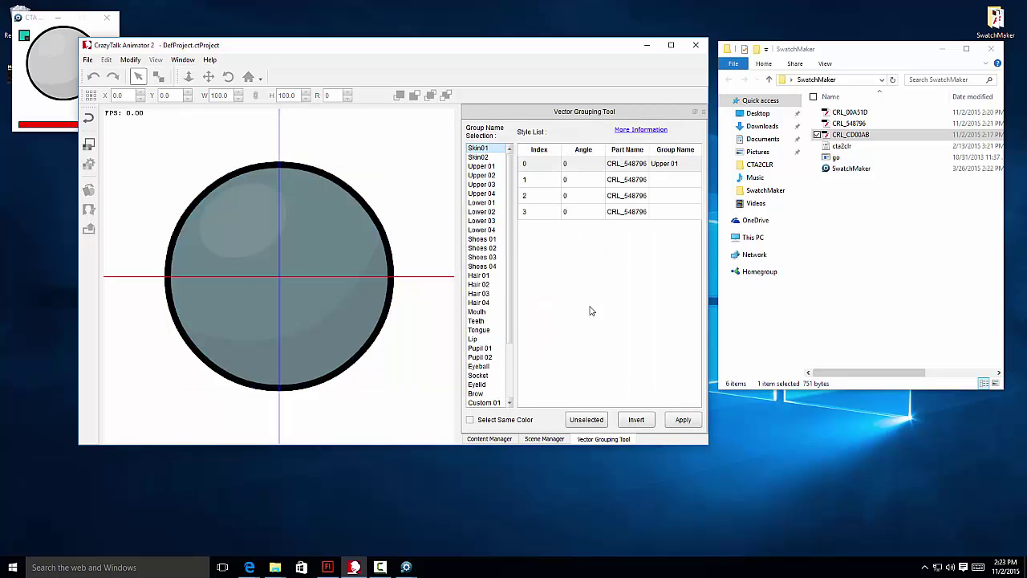
pyautogui.click(682, 421)
pyautogui.click(90, 120)
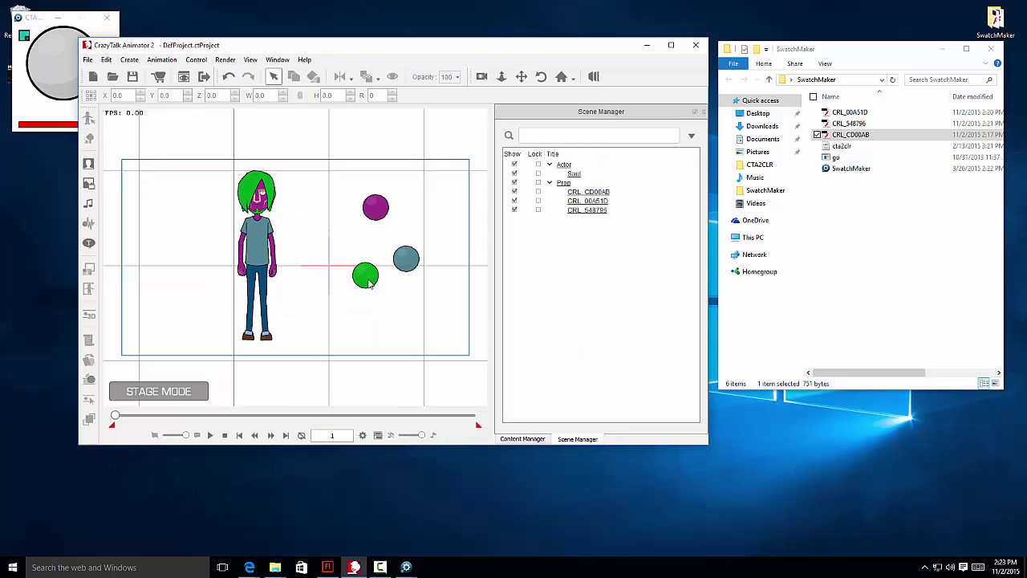
# Group the green ball's first colour style as Skin01 too, back on the stage
pyautogui.click(370, 284)
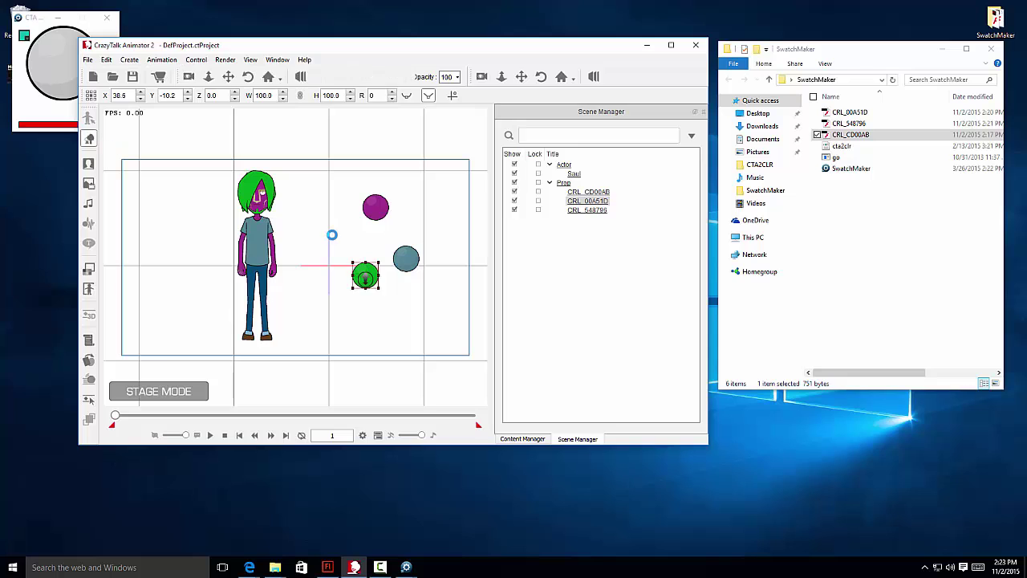
pyautogui.click(355, 256)
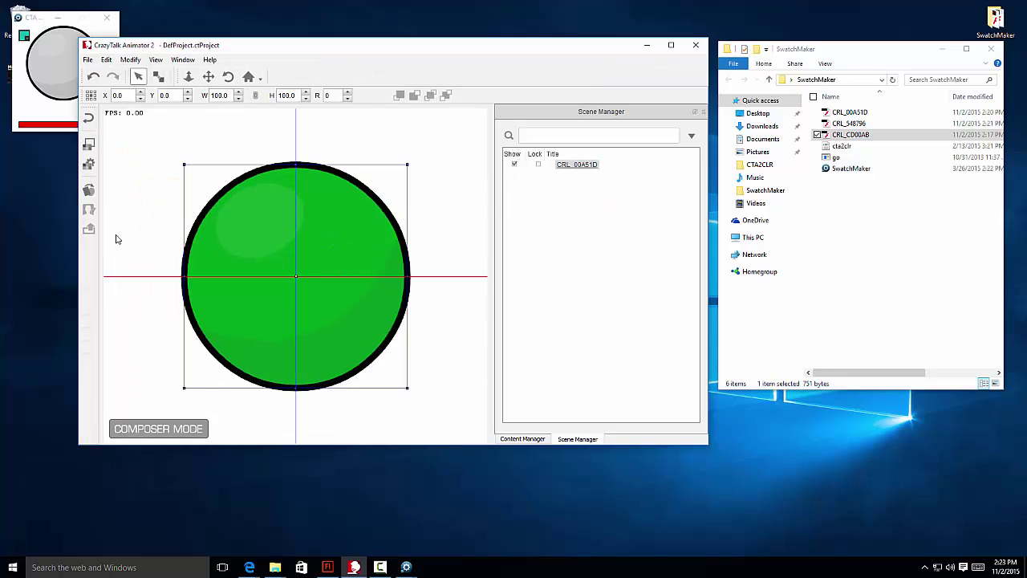
pyautogui.click(89, 163)
pyautogui.click(634, 164)
pyautogui.click(479, 148)
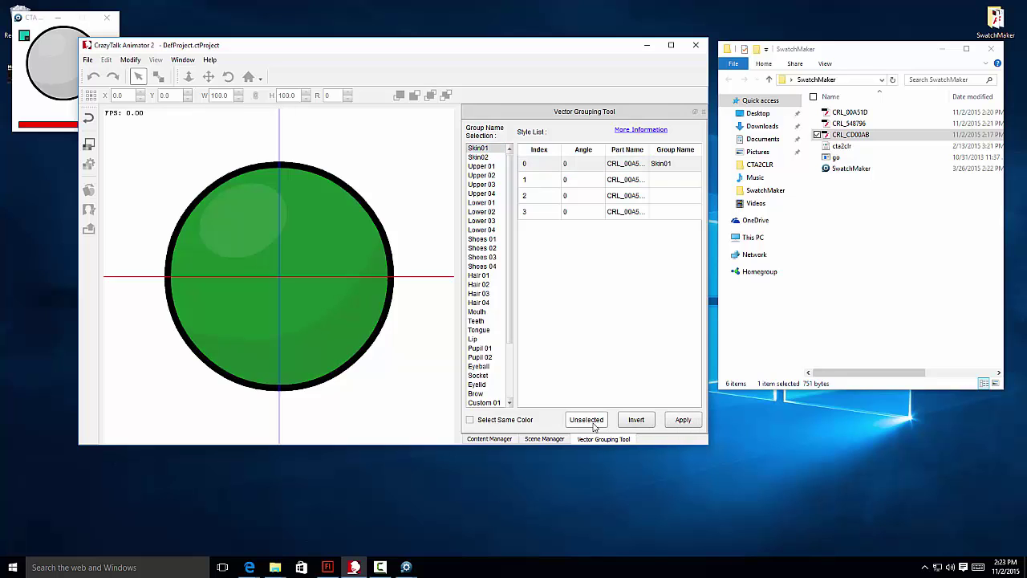
pyautogui.click(89, 118)
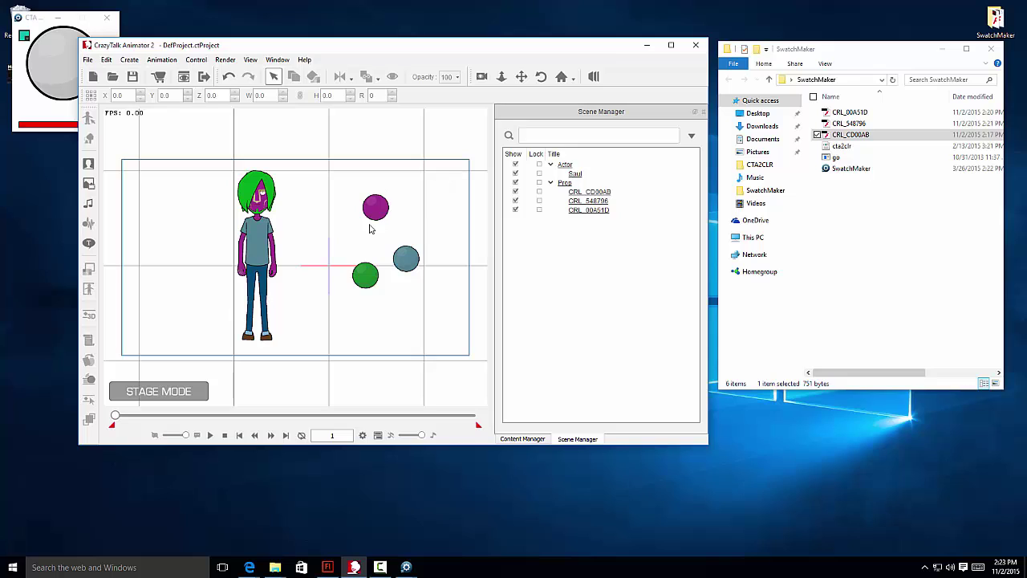
# Nudge the green ball, open Custom Colors > Skins, and save the purple ball as Purple
pyautogui.click(372, 283)
pyautogui.moveTo(368, 261)
pyautogui.mouseDown()
pyautogui.moveTo(369, 244)
pyautogui.moveTo(373, 270)
pyautogui.moveTo(374, 261)
pyautogui.mouseUp()
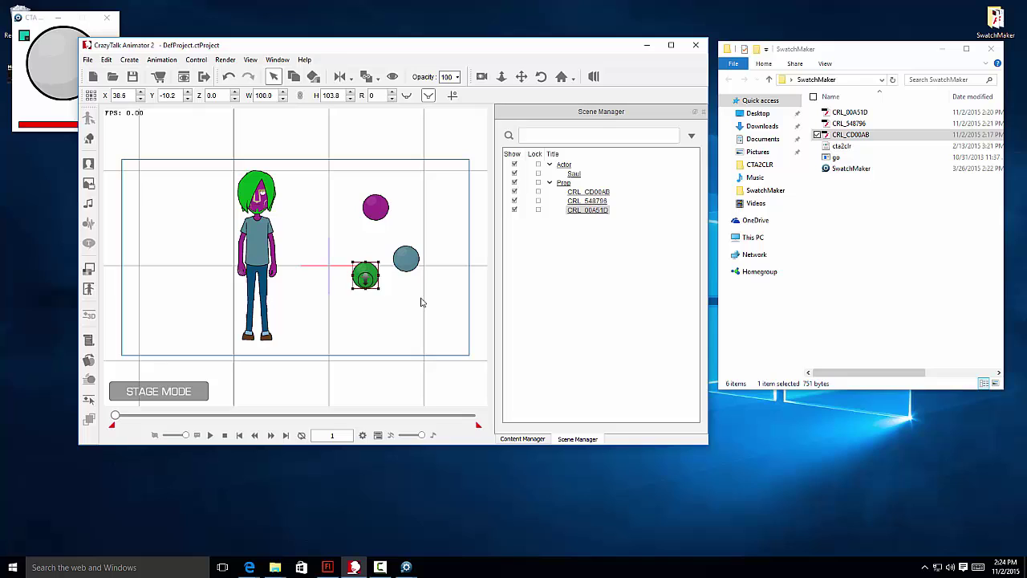
pyautogui.press('Tab')
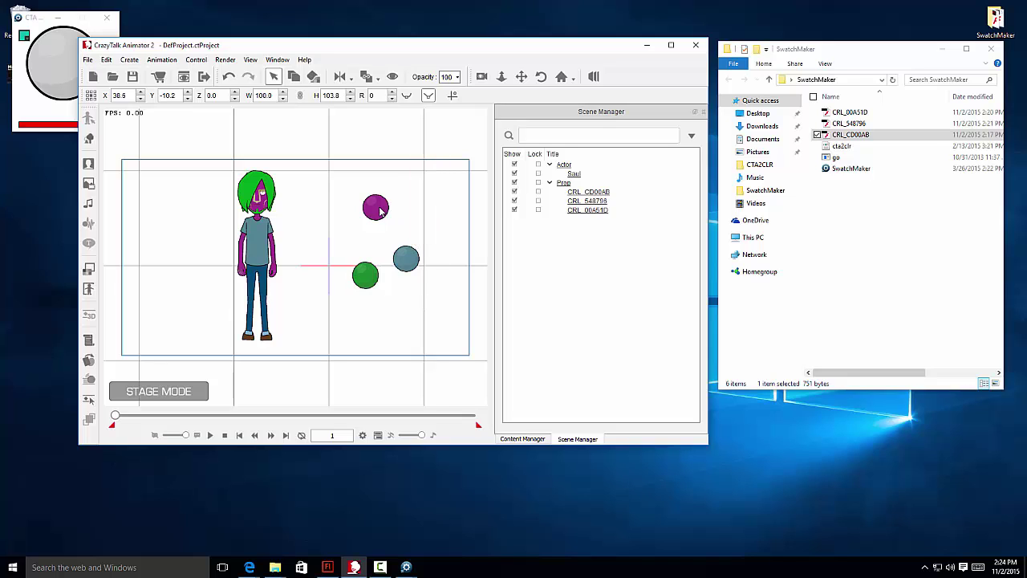
pyautogui.click(522, 439)
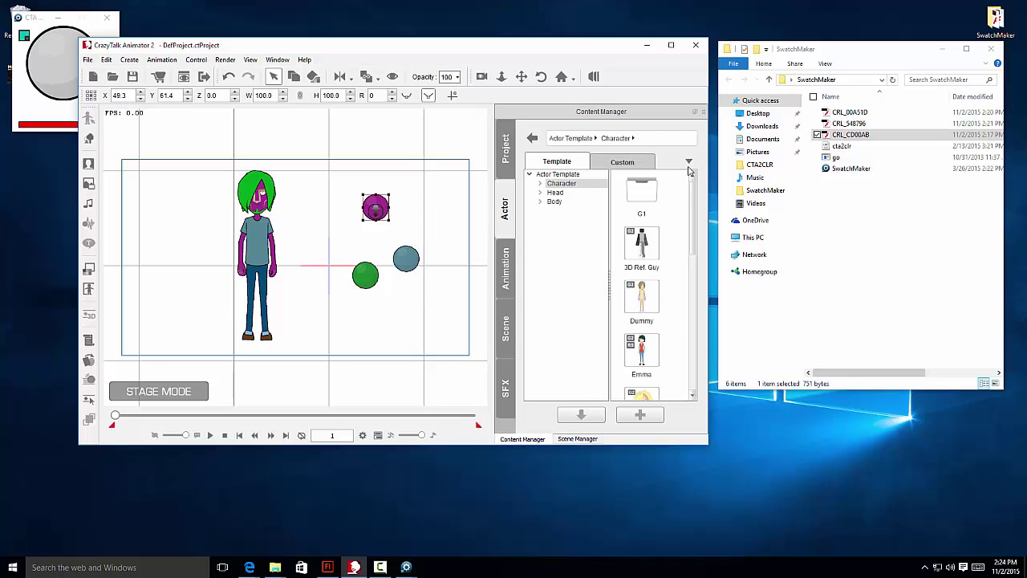
pyautogui.click(622, 161)
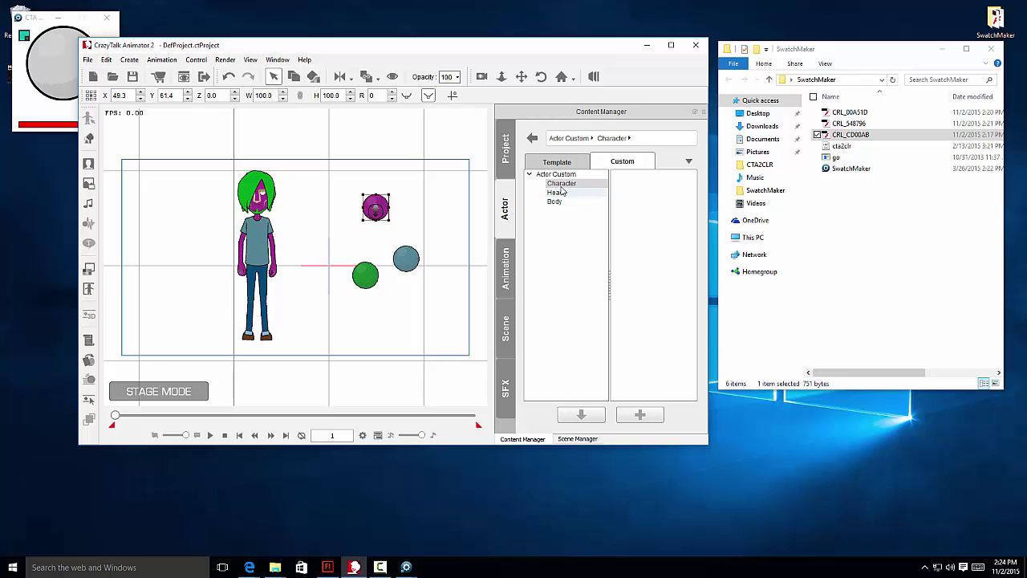
pyautogui.click(508, 338)
pyautogui.doubleClick(638, 195)
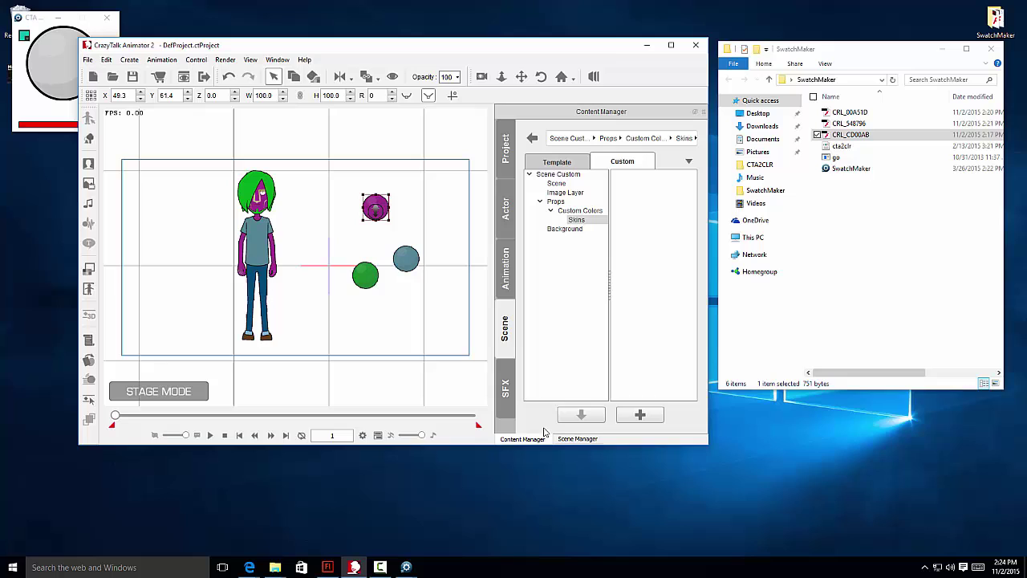
pyautogui.click(640, 415)
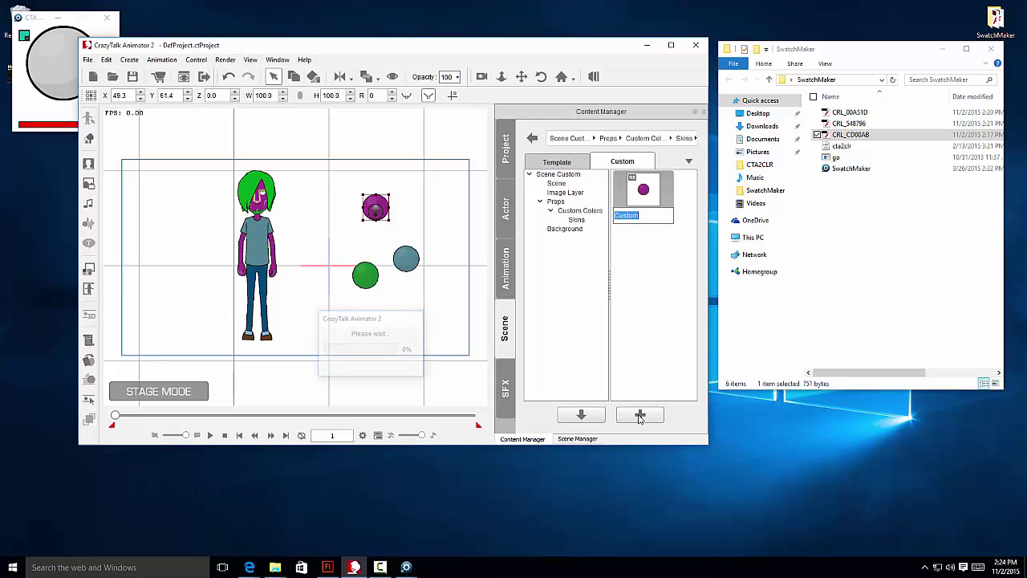
pyautogui.write('Purple')
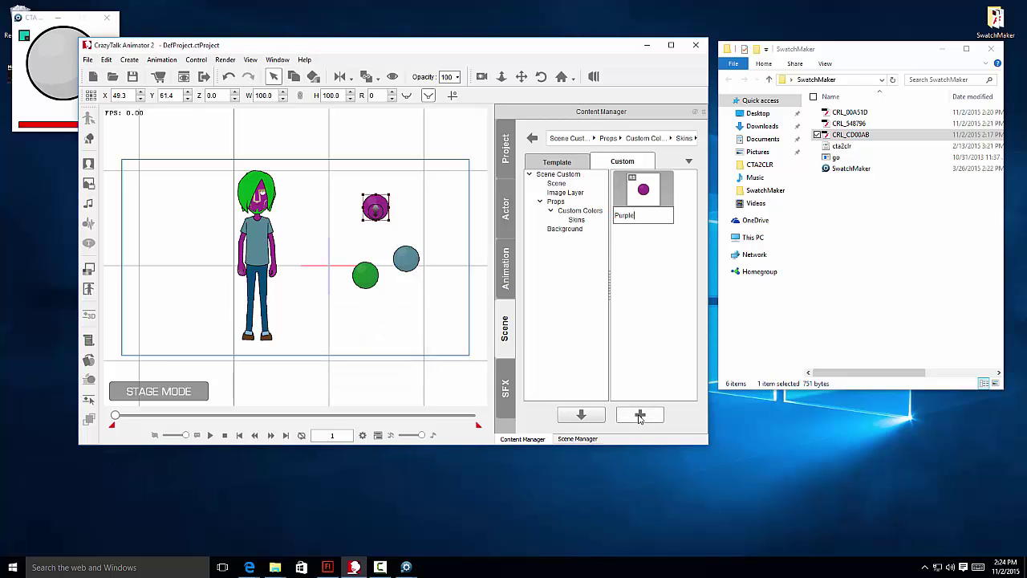
pyautogui.press('Return')
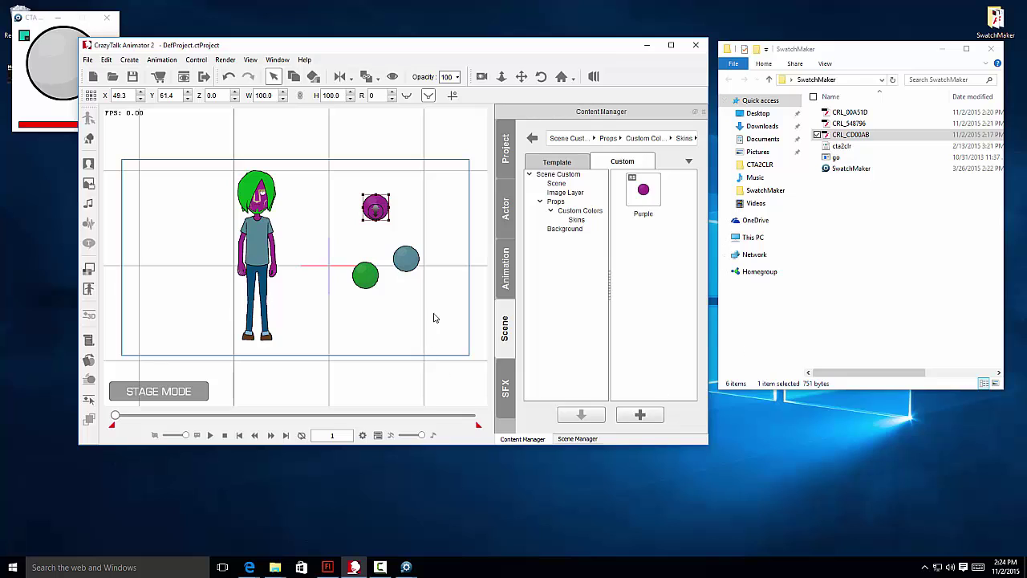
# Save the grey-blue and green balls as GrayBlue and Green swatches
pyautogui.click(411, 258)
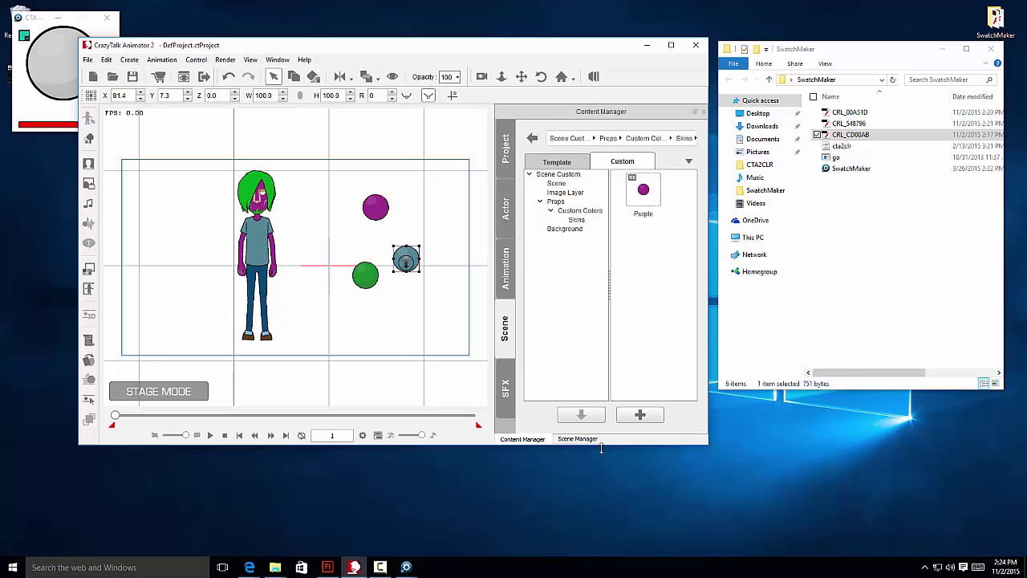
pyautogui.click(640, 414)
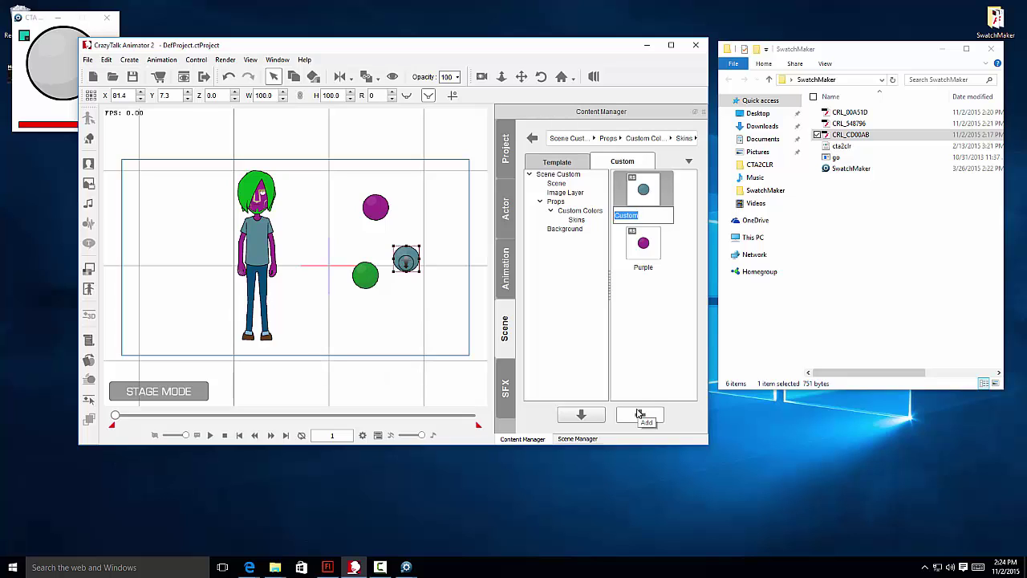
pyautogui.write('GrayBlue')
pyautogui.press('Return')
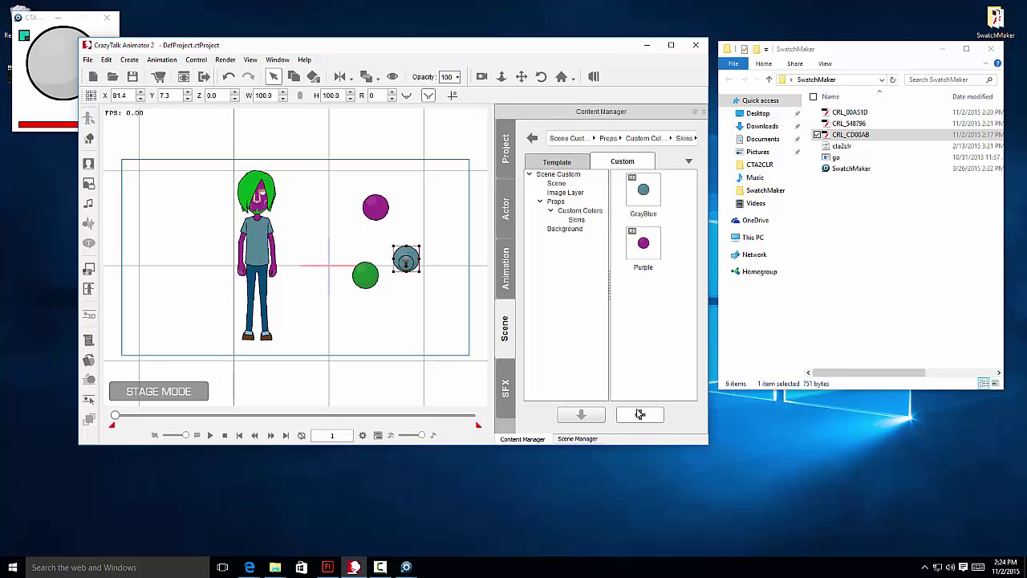
pyautogui.click(367, 277)
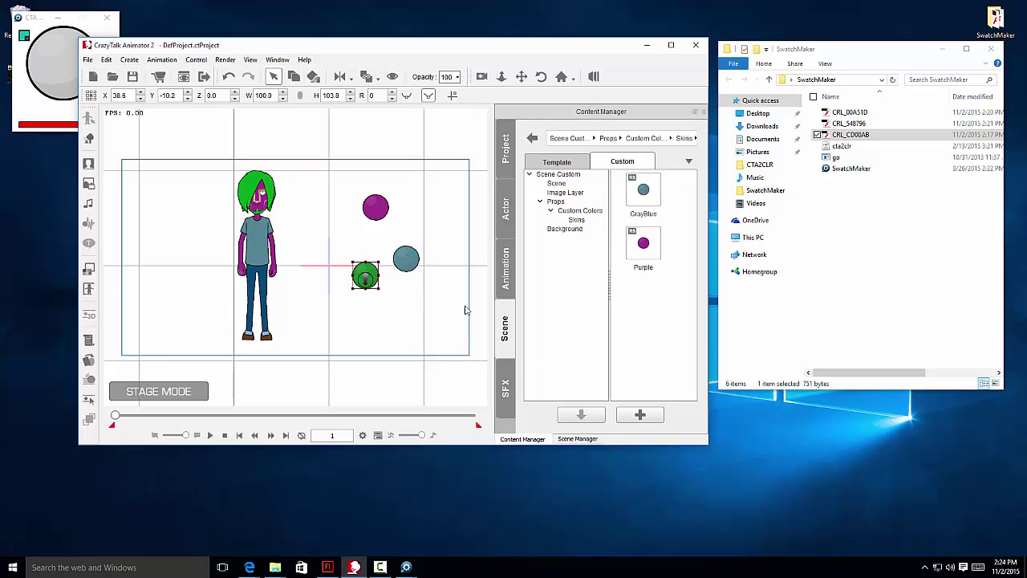
pyautogui.click(638, 417)
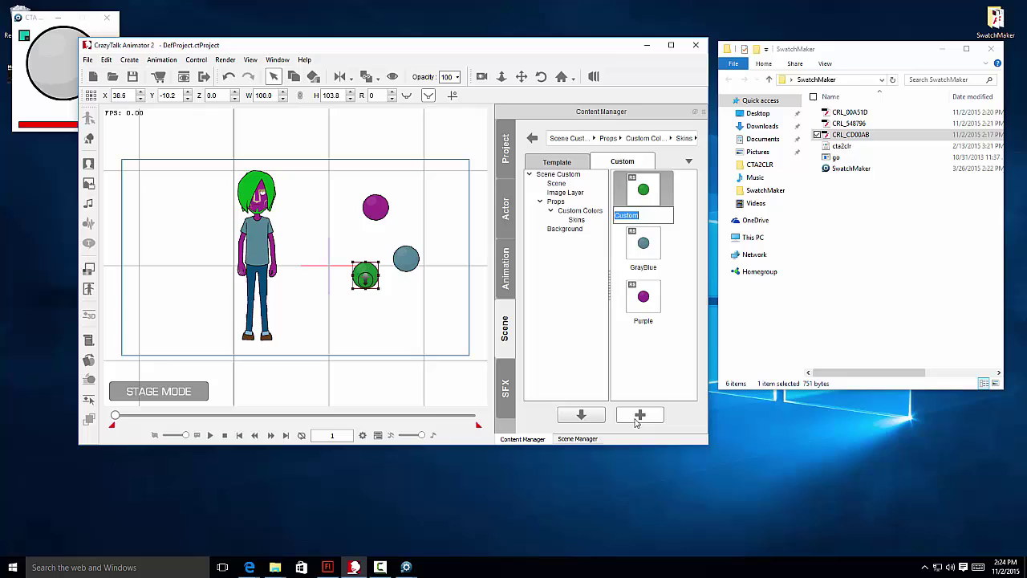
pyautogui.write('Green')
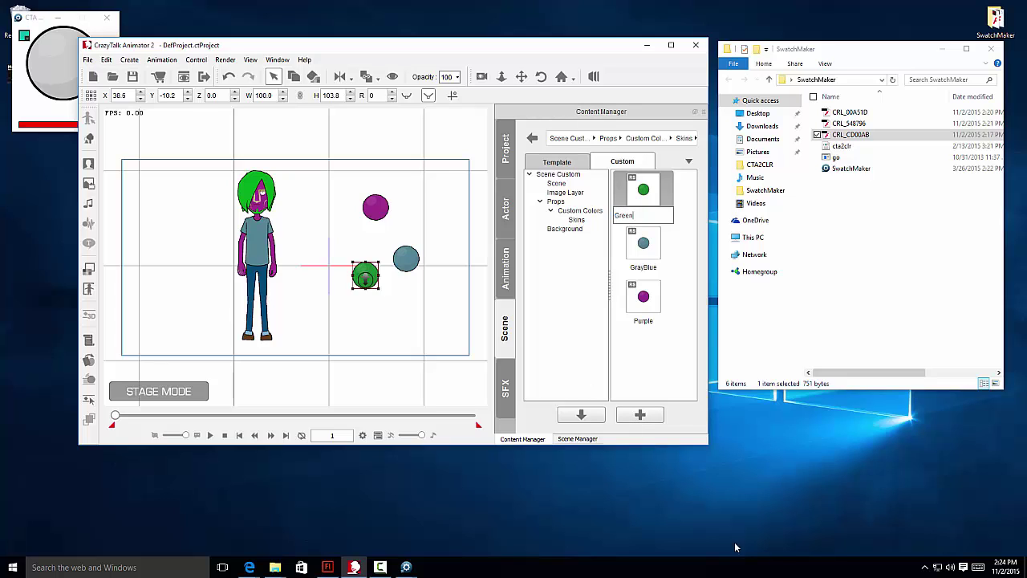
pyautogui.press('Return')
pyautogui.click(430, 197)
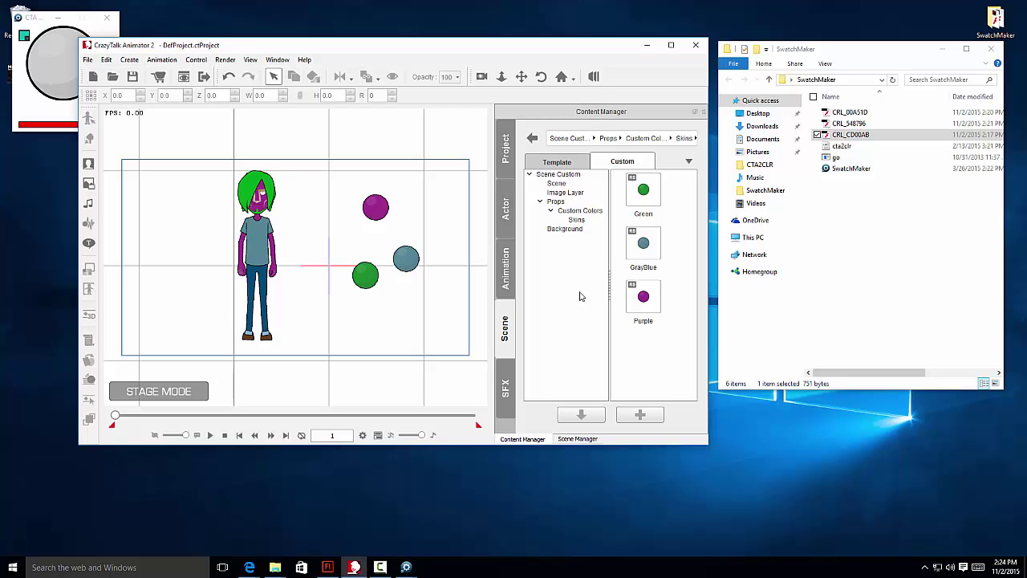
# Clear the stage by deleting Saul and the three swatch balls
pyautogui.click(264, 236)
pyautogui.press('Delete')
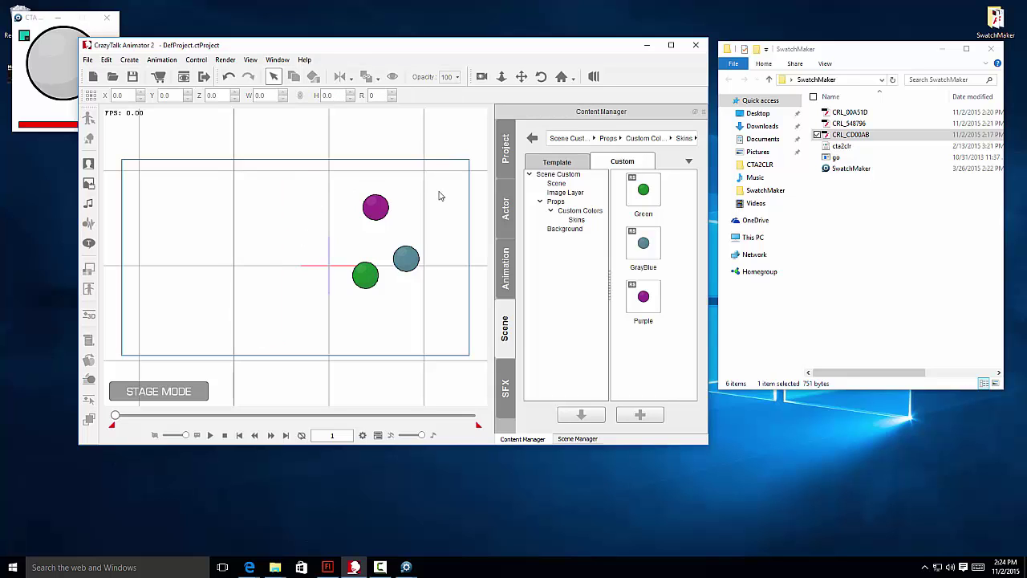
pyautogui.moveTo(420, 179); pyautogui.dragTo(351, 317)
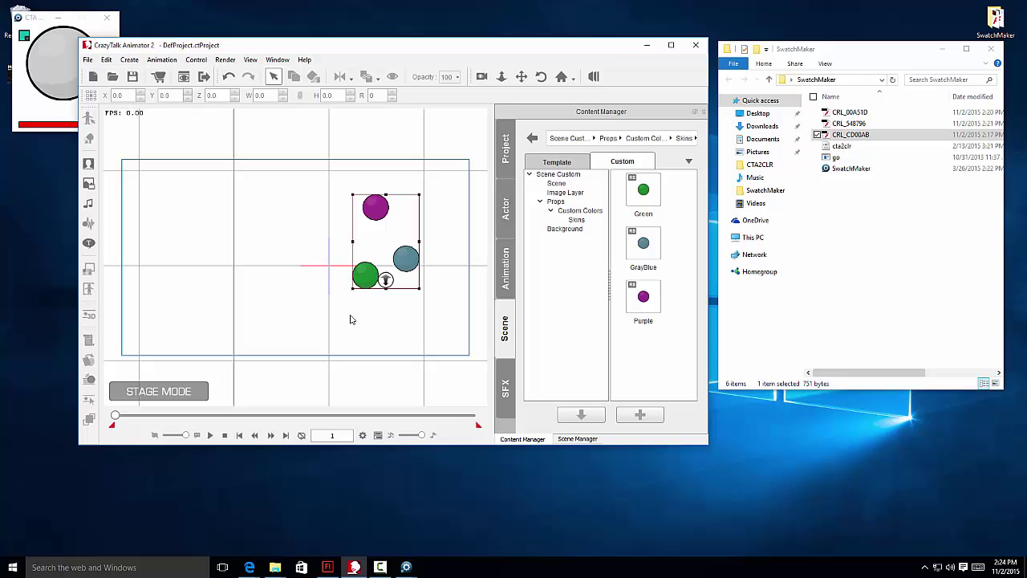
pyautogui.press('Delete')
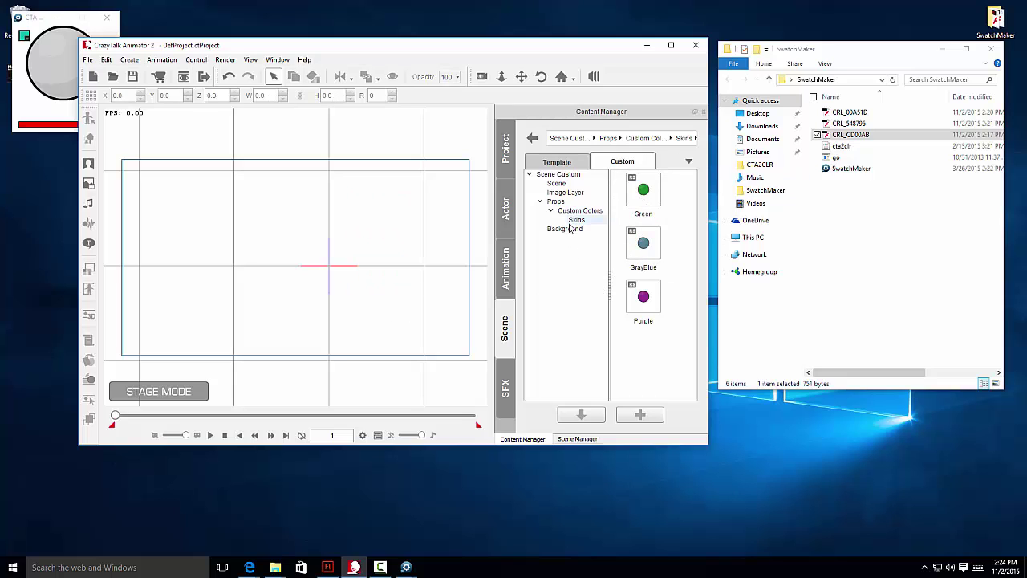
# Place the Emma template character from the Actor library and deselect her
pyautogui.click(513, 201)
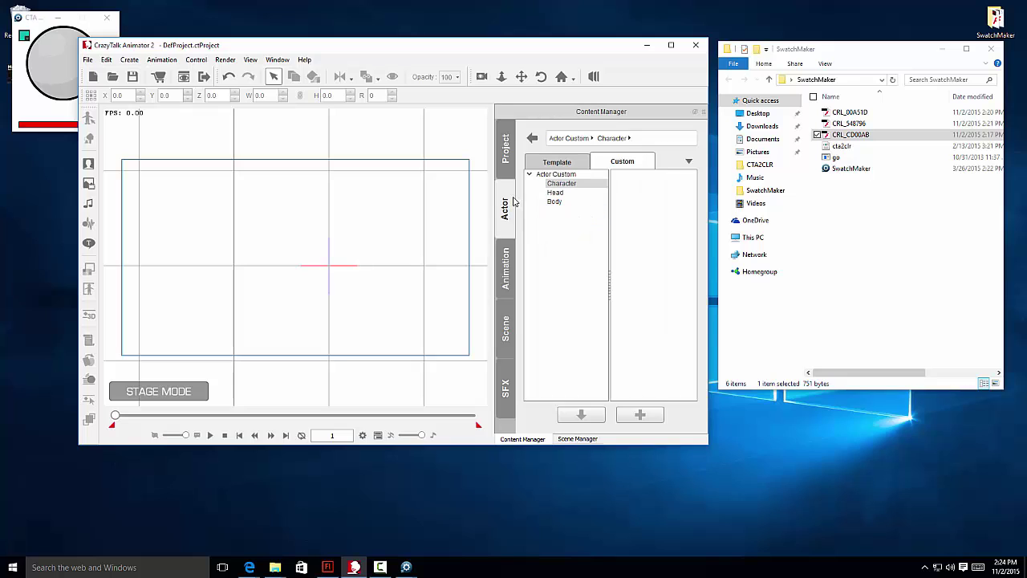
pyautogui.click(557, 162)
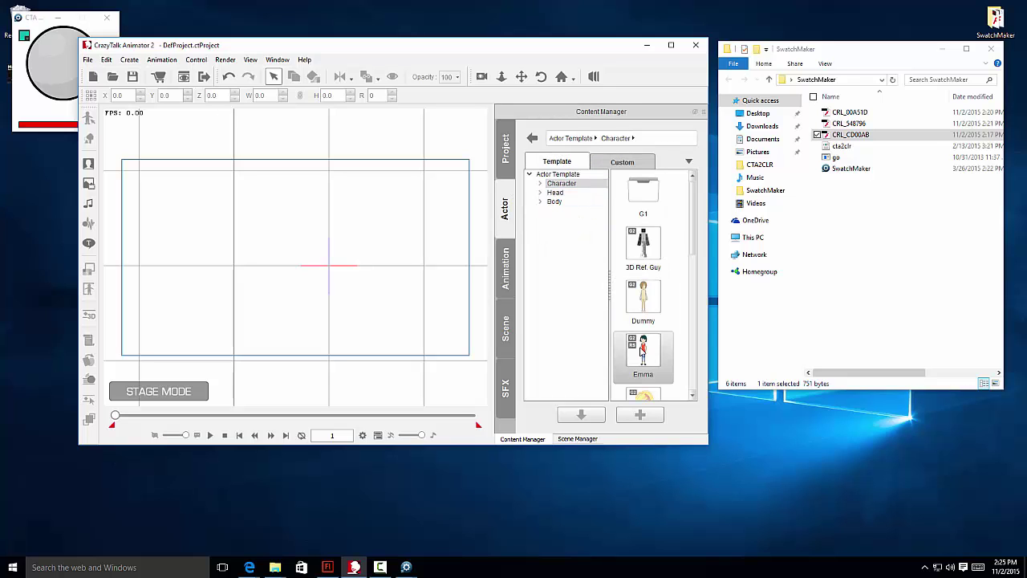
pyautogui.moveTo(643, 347); pyautogui.dragTo(305, 265)
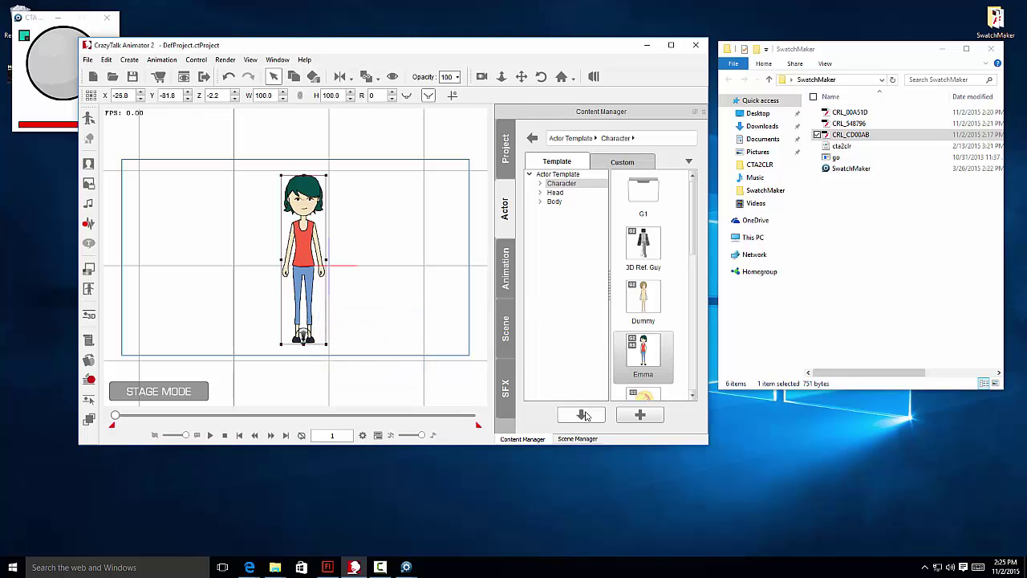
pyautogui.click(378, 247)
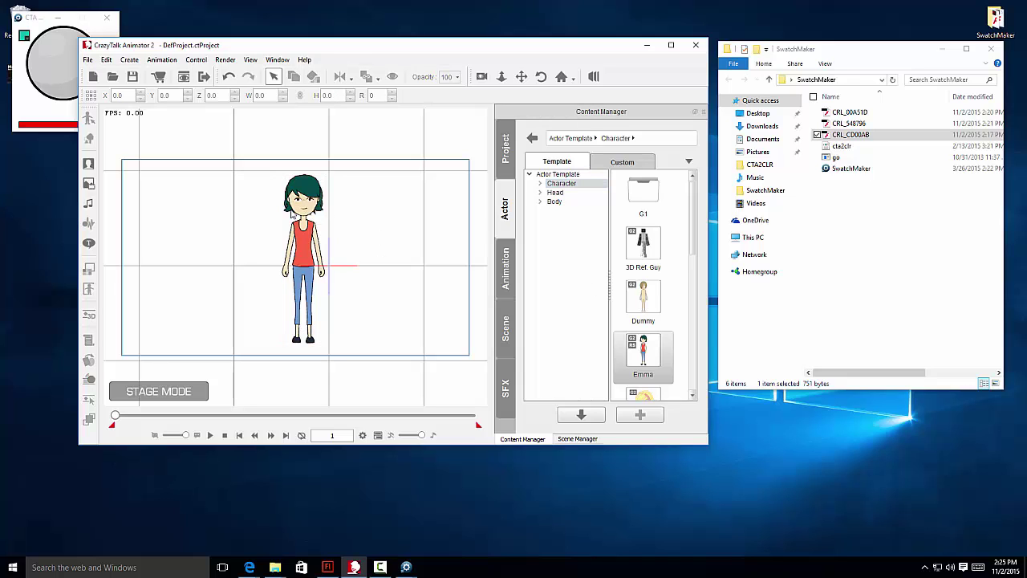
# Place the Green swatch from the Skins library and paint Emma's skin green
pyautogui.click(511, 342)
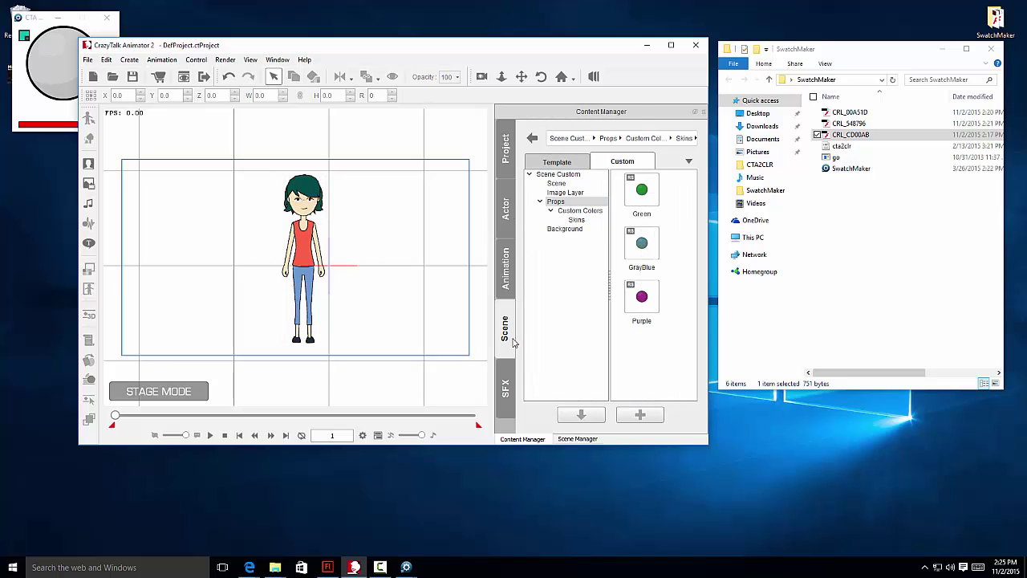
pyautogui.click(581, 218)
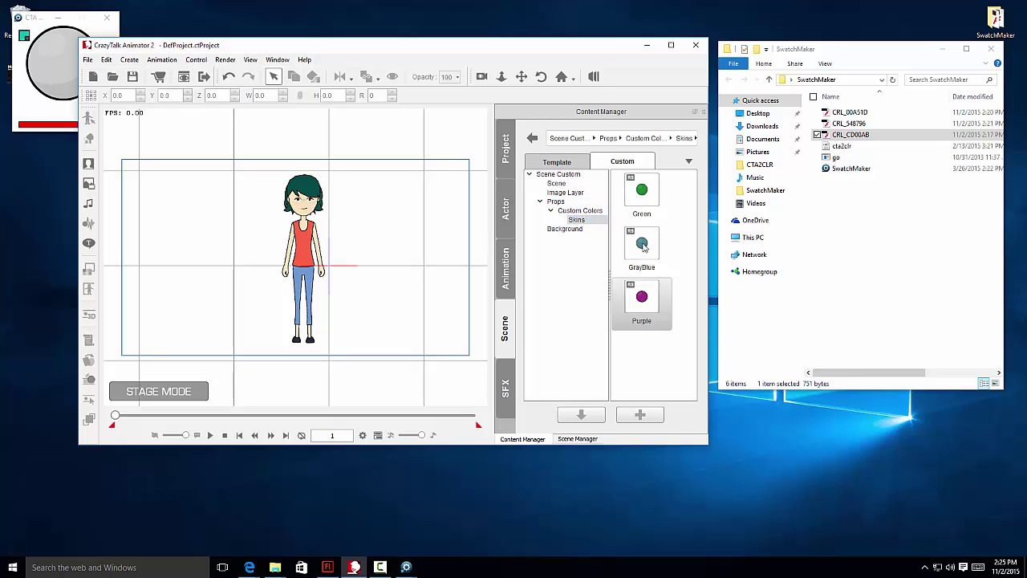
pyautogui.moveTo(647, 190); pyautogui.dragTo(427, 231)
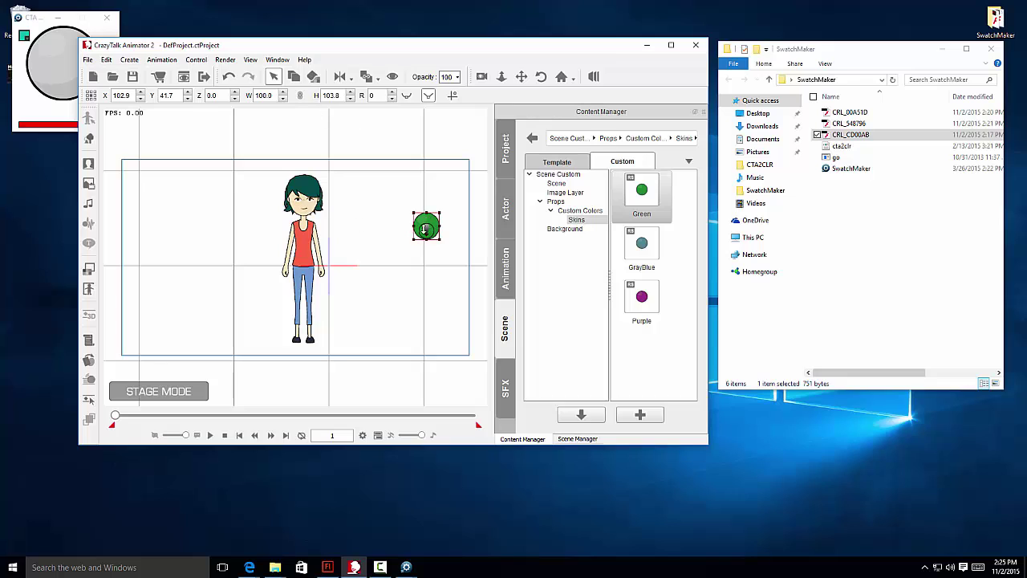
pyautogui.click(313, 76)
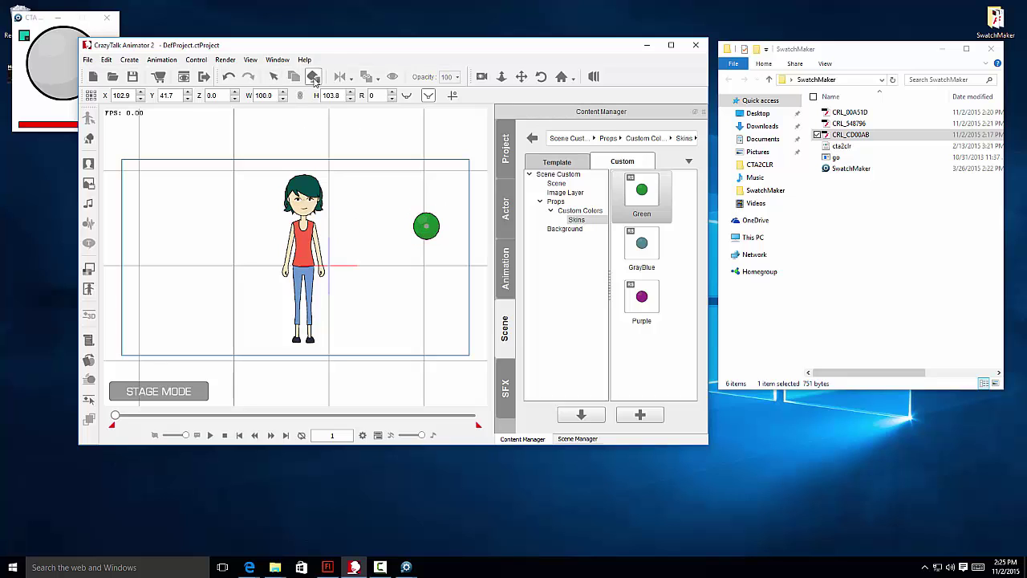
pyautogui.click(304, 203)
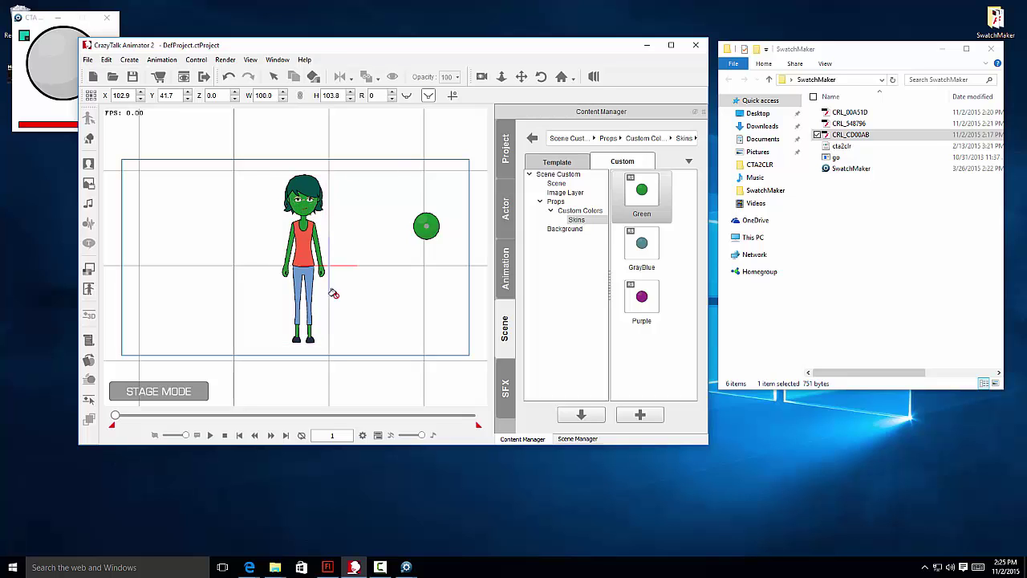
# Add the GrayBlue swatch beside Green, turning Emma gray-blue, then select the green ball
pyautogui.moveTo(642, 243); pyautogui.dragTo(409, 183)
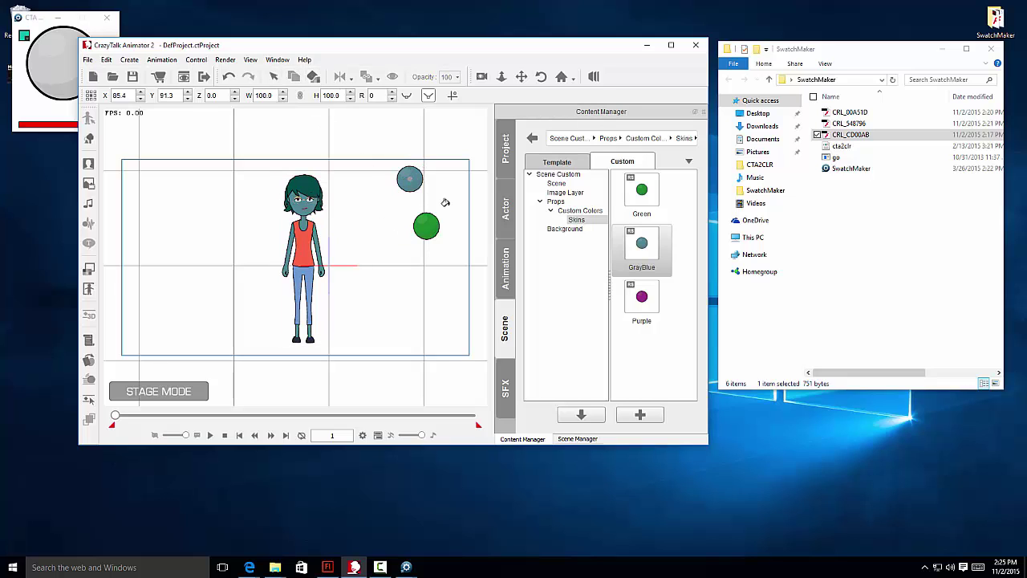
pyautogui.click(274, 77)
pyautogui.click(408, 181)
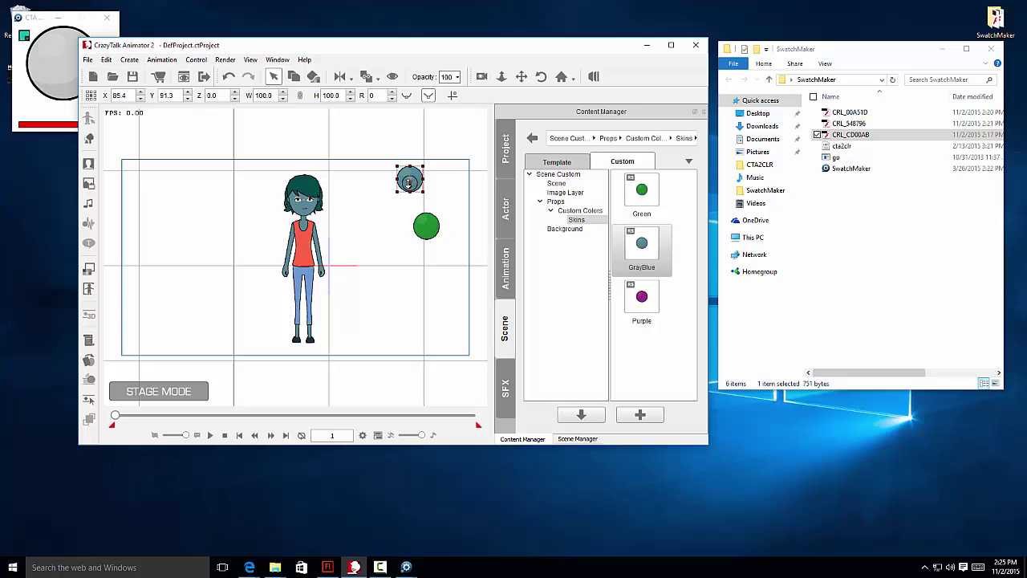
pyautogui.click(427, 228)
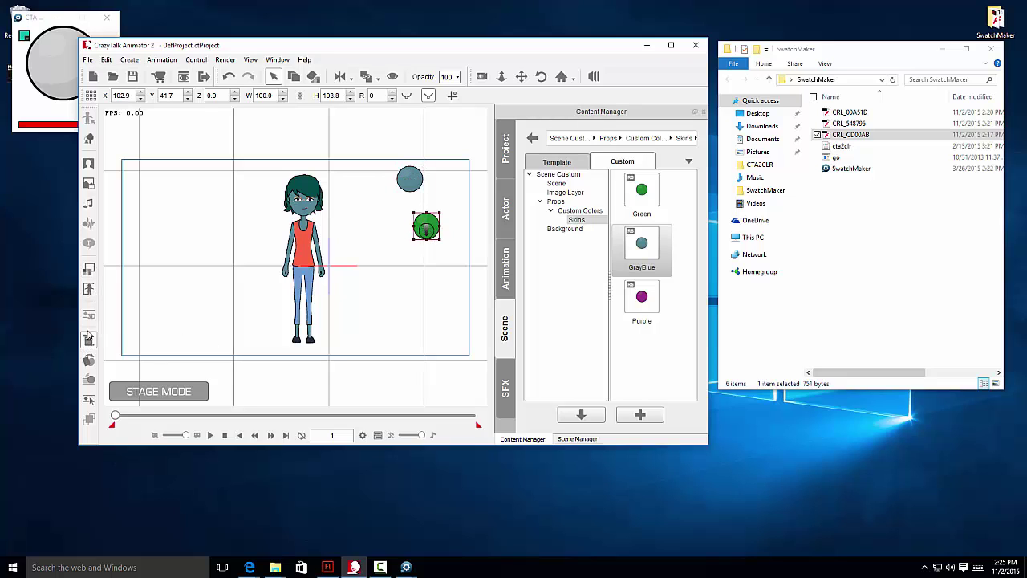
# Set the green ball's Brightness -4, Contrast 32, Hue 129 and Saturation -27 in Render Style
pyautogui.click(88, 269)
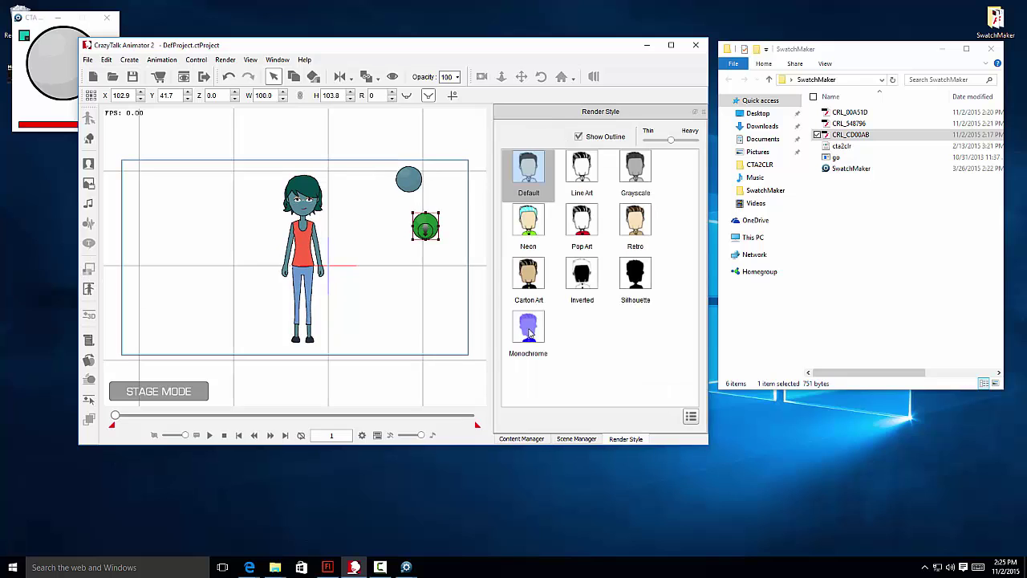
pyautogui.click(691, 416)
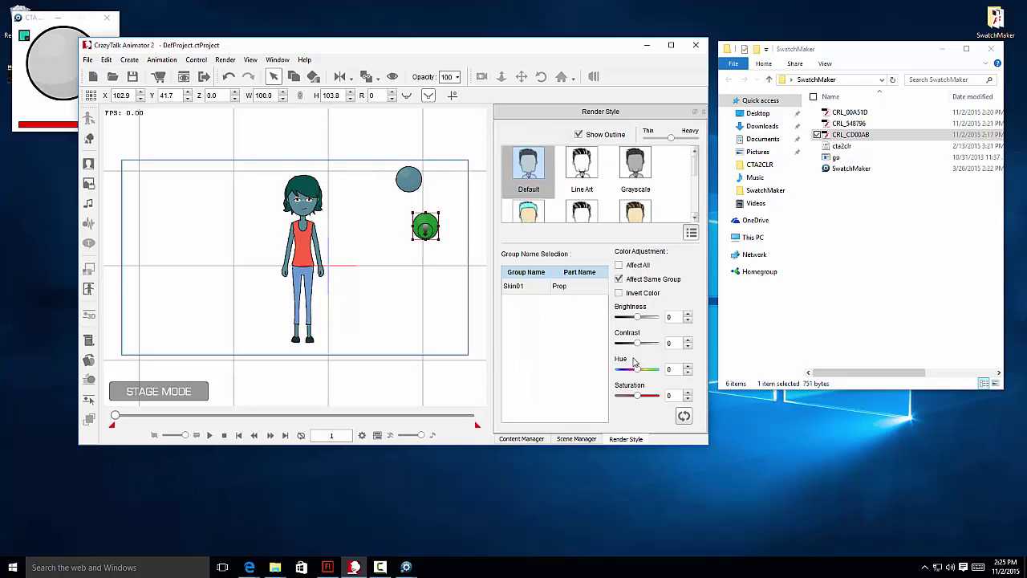
pyautogui.moveTo(640, 319); pyautogui.dragTo(657, 344)
pyautogui.moveTo(644, 350); pyautogui.dragTo(655, 385)
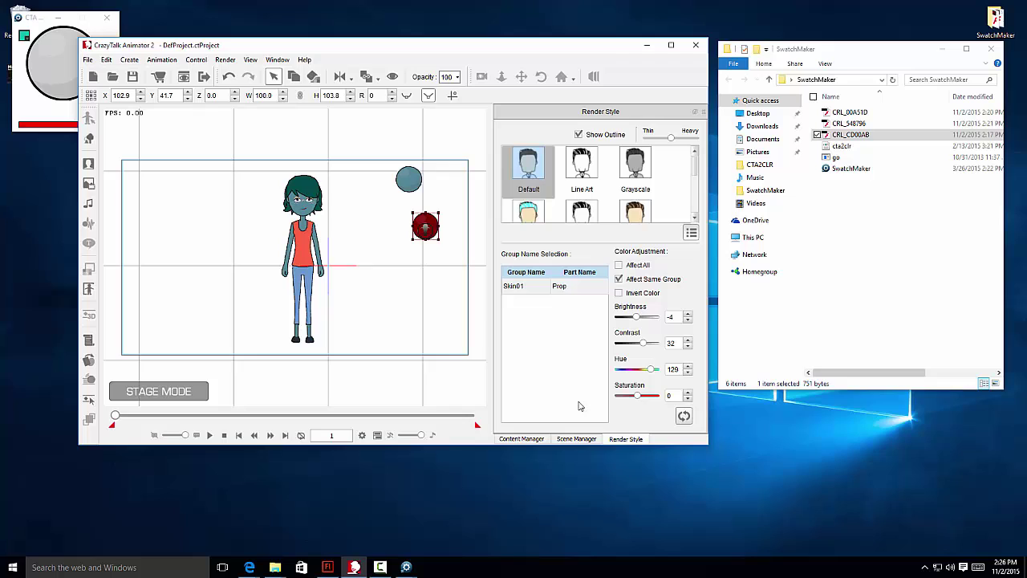
pyautogui.moveTo(640, 398)
pyautogui.mouseDown()
pyautogui.moveTo(620, 405)
pyautogui.moveTo(651, 399)
pyautogui.moveTo(633, 402)
pyautogui.mouseUp()
# Add the dark red ball to Custom Colors > Skins and name it Brown
pyautogui.click(540, 441)
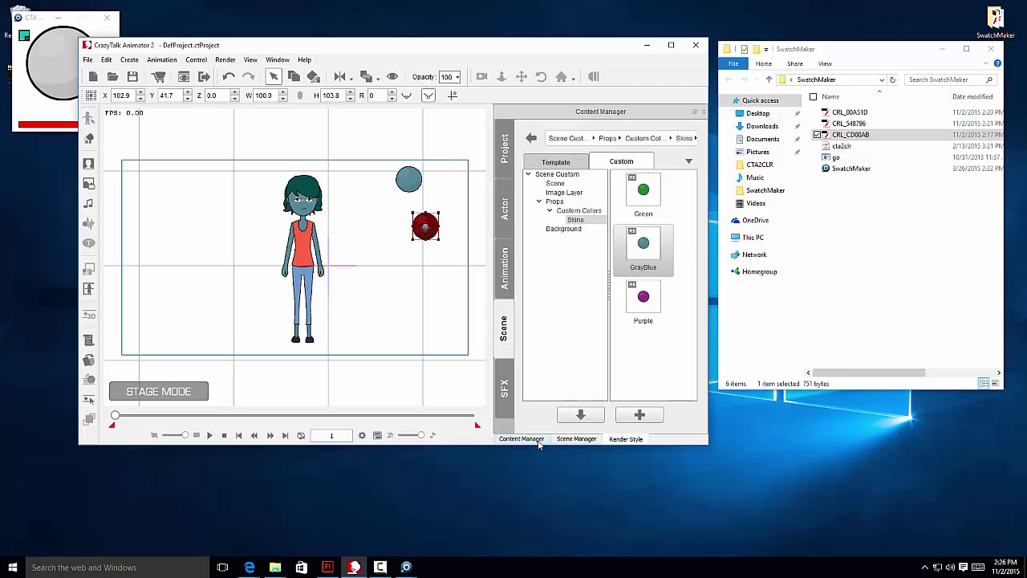
pyautogui.click(644, 355)
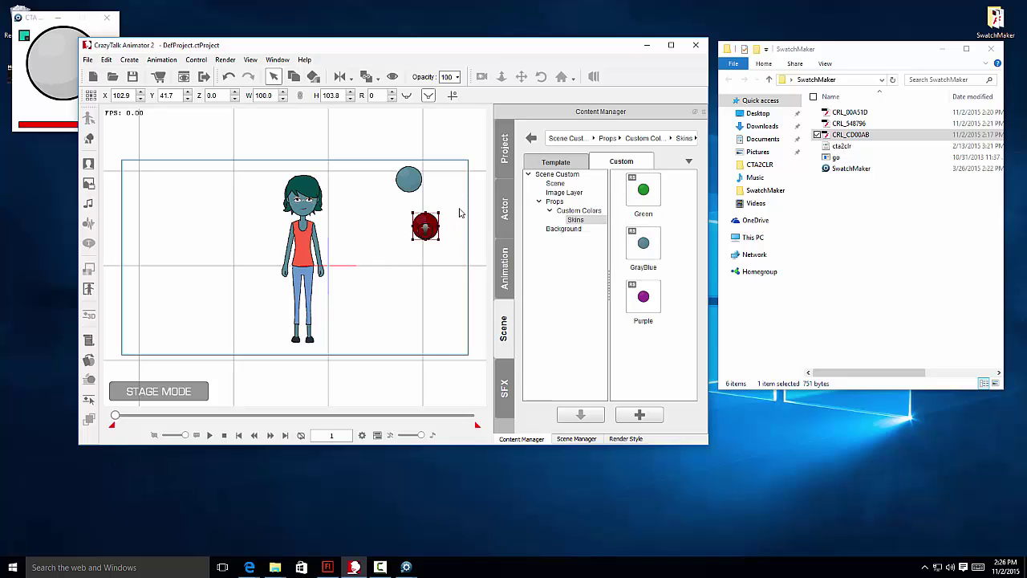
pyautogui.click(640, 415)
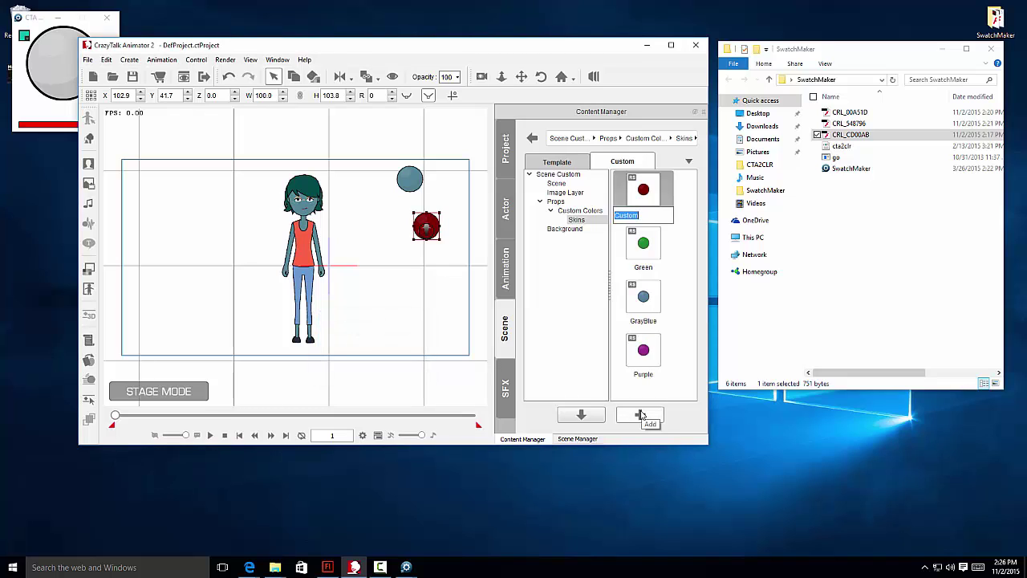
pyautogui.write('Brown')
pyautogui.click(693, 200)
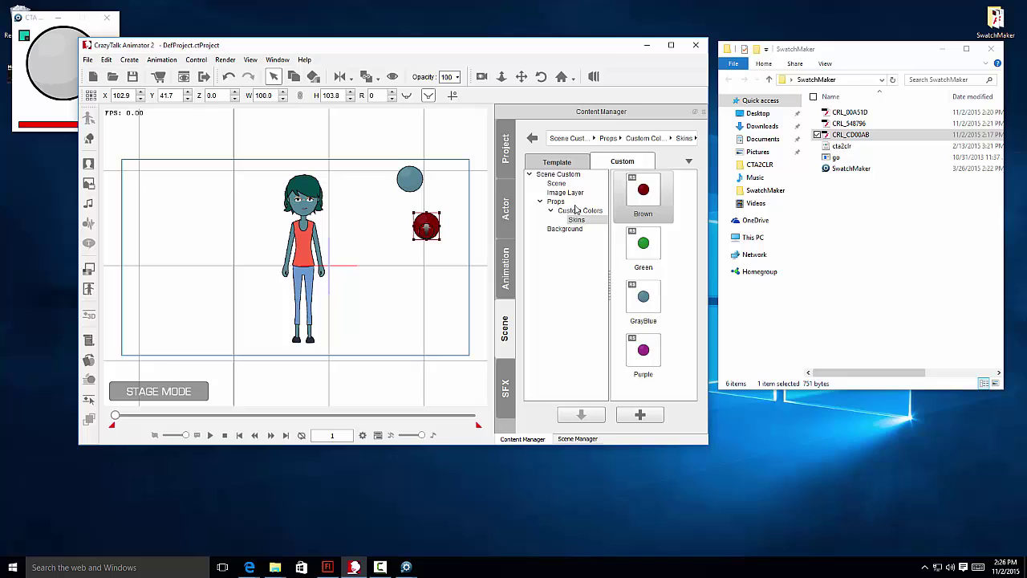
# Select both colour balls together and shift them further right on the stage
pyautogui.click(468, 252)
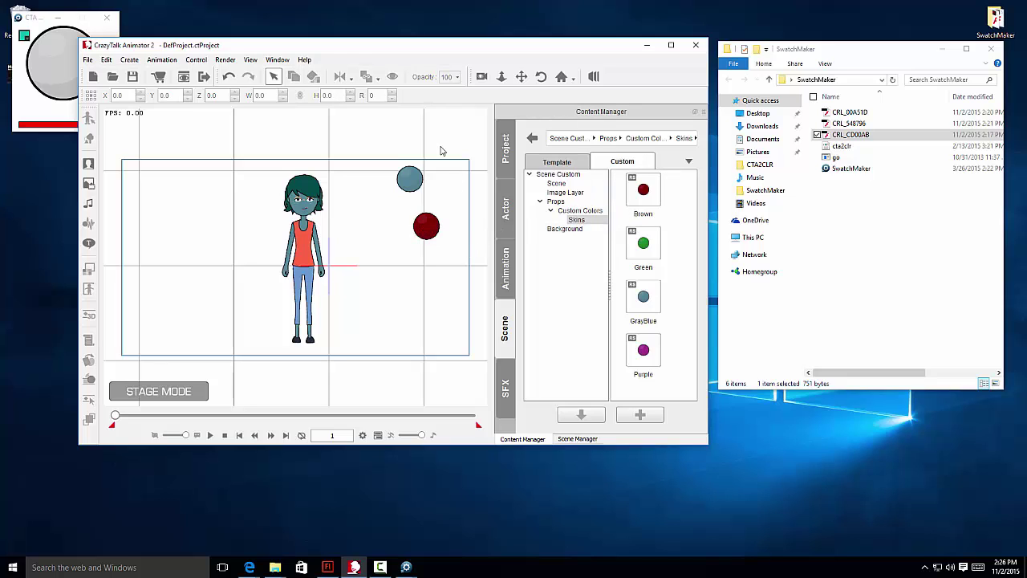
pyautogui.moveTo(441, 147); pyautogui.dragTo(393, 267)
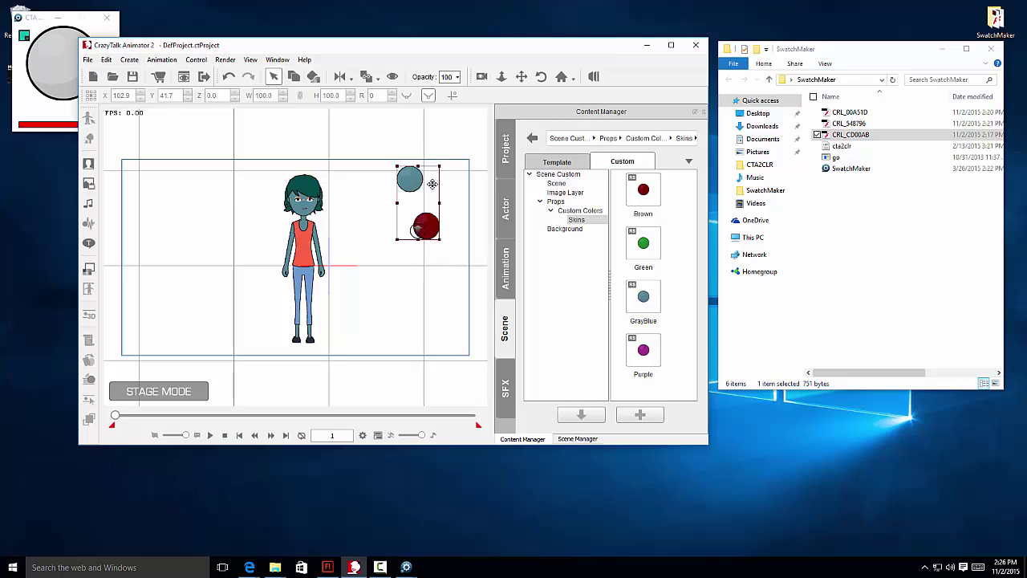
pyautogui.moveTo(446, 178); pyautogui.dragTo(464, 173)
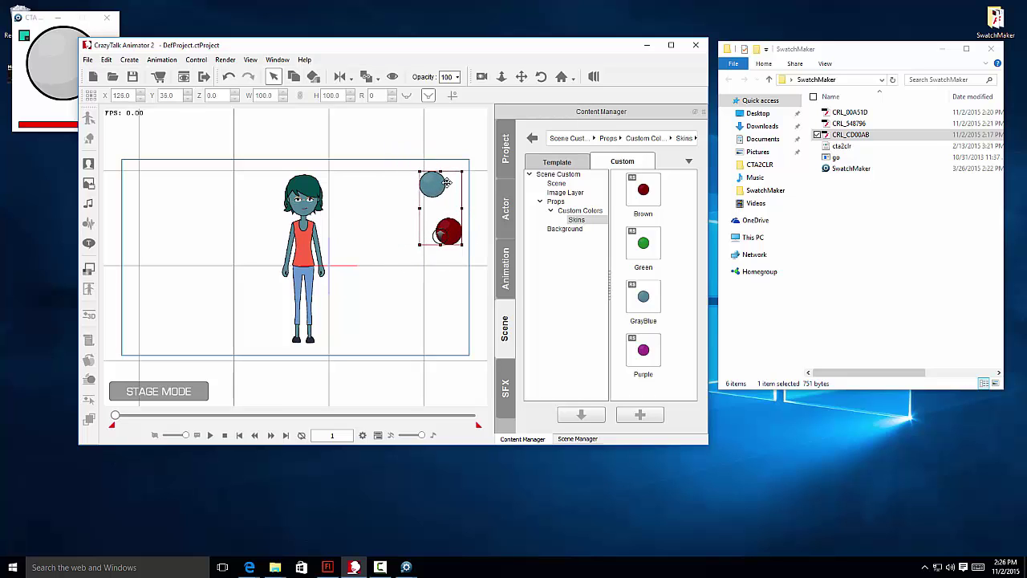
# Paint Emma's skin the dark red-brown of the Brown swatch, replacing the gray-blue
pyautogui.click(449, 257)
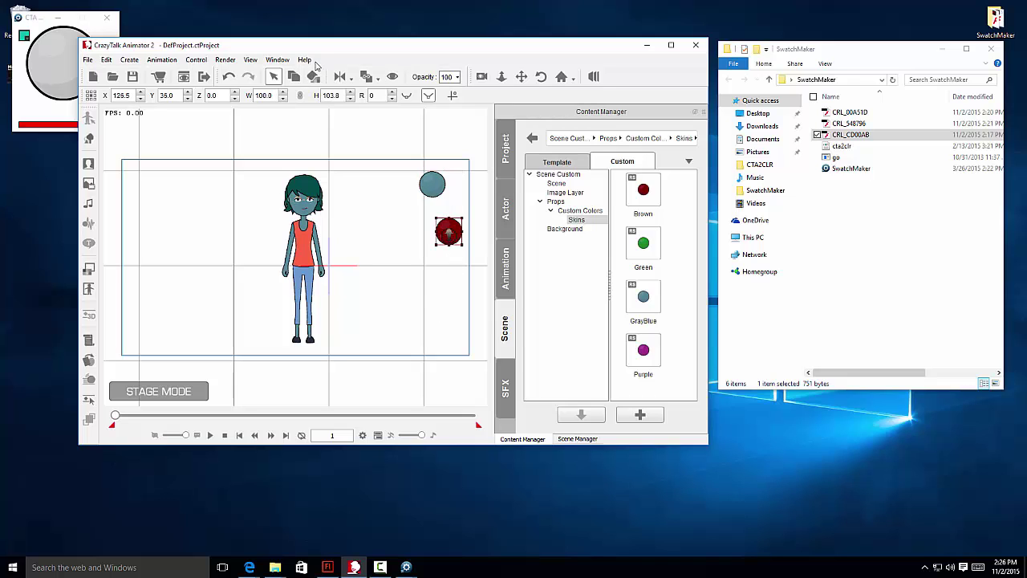
pyautogui.click(305, 207)
pyautogui.click(305, 207)
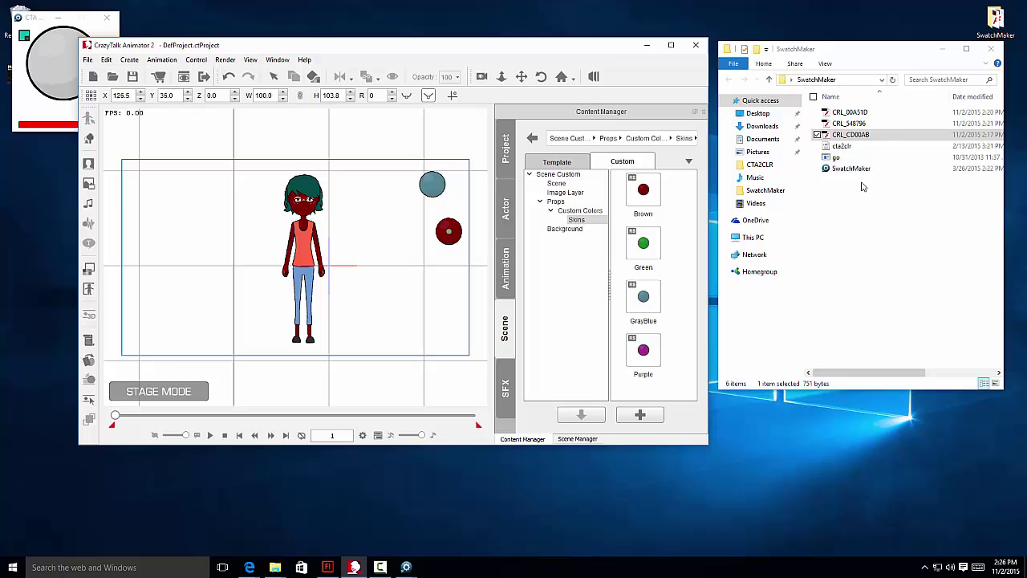
# Delete CRL_00A51D, CRL_548796 and CRL_CD00AB, leaving cta2clr, go and SwatchMaker
pyautogui.click(880, 117)
pyautogui.moveTo(880, 117); pyautogui.dragTo(854, 138)
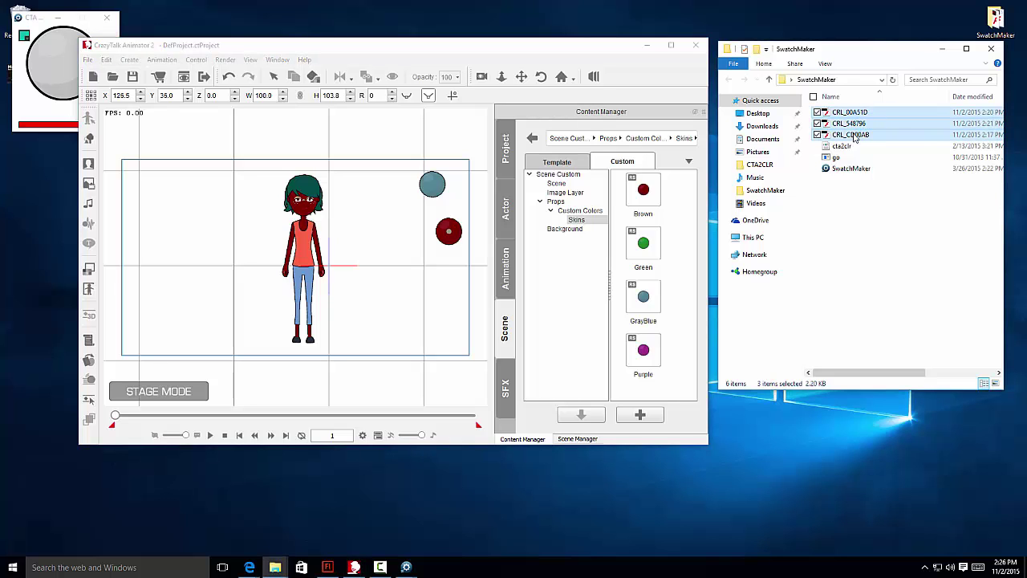
pyautogui.press('Delete')
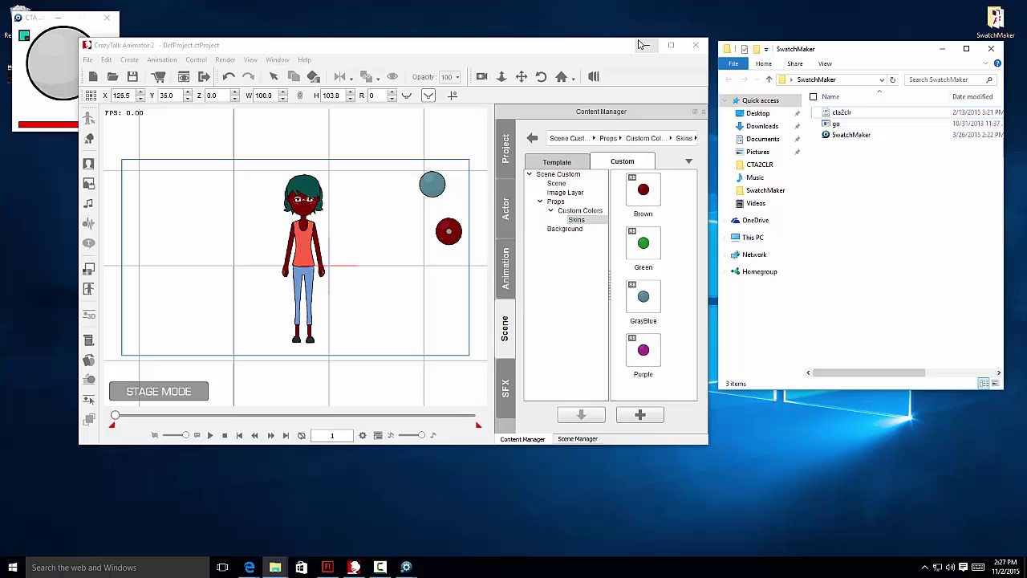
# Close the small SwatchMaker window and move CrazyTalk Animator toward the upper left
pyautogui.click(109, 25)
pyautogui.click(108, 25)
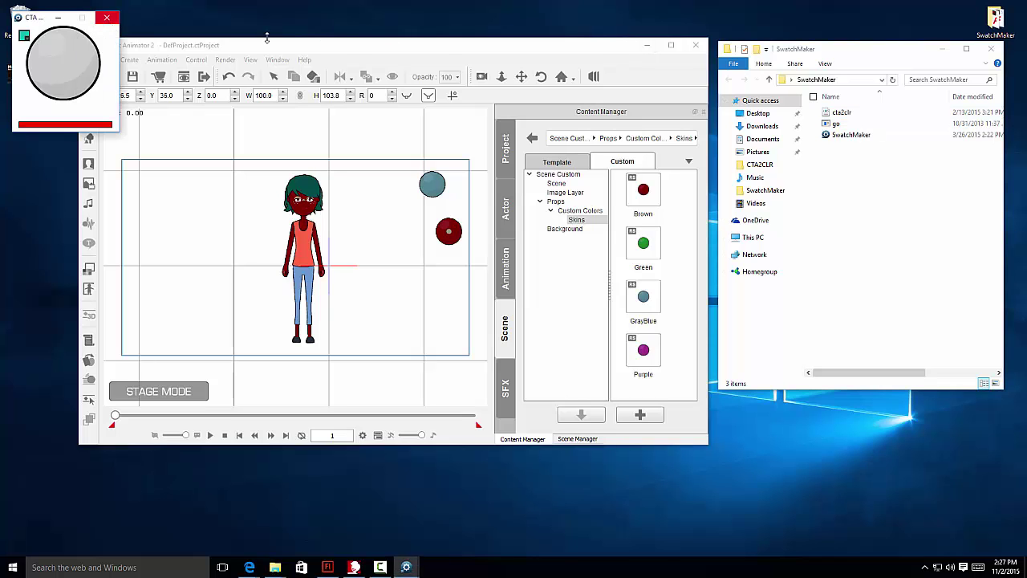
pyautogui.moveTo(299, 45); pyautogui.dragTo(231, 53)
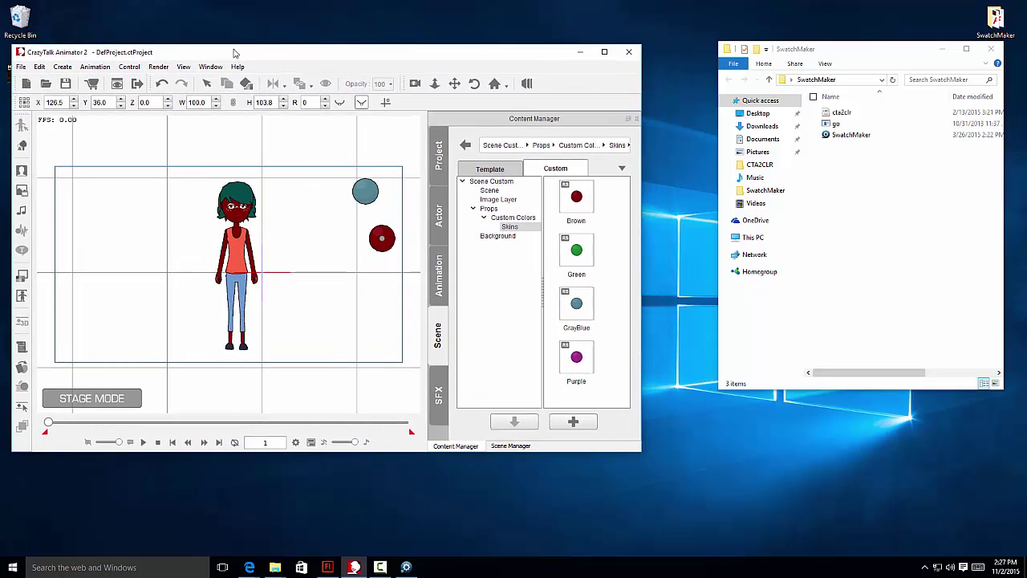